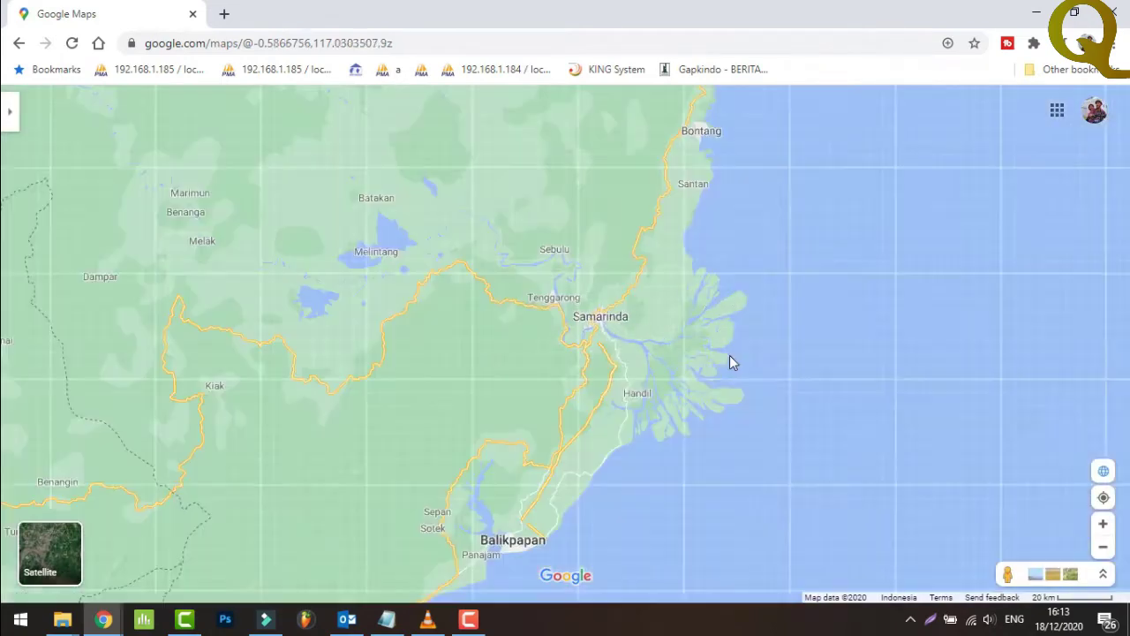
Frame the map from Bandung to Makassar and capture that area as a rectangular snip with Snipping Tool.
scroll(490, 362, "up", 2)
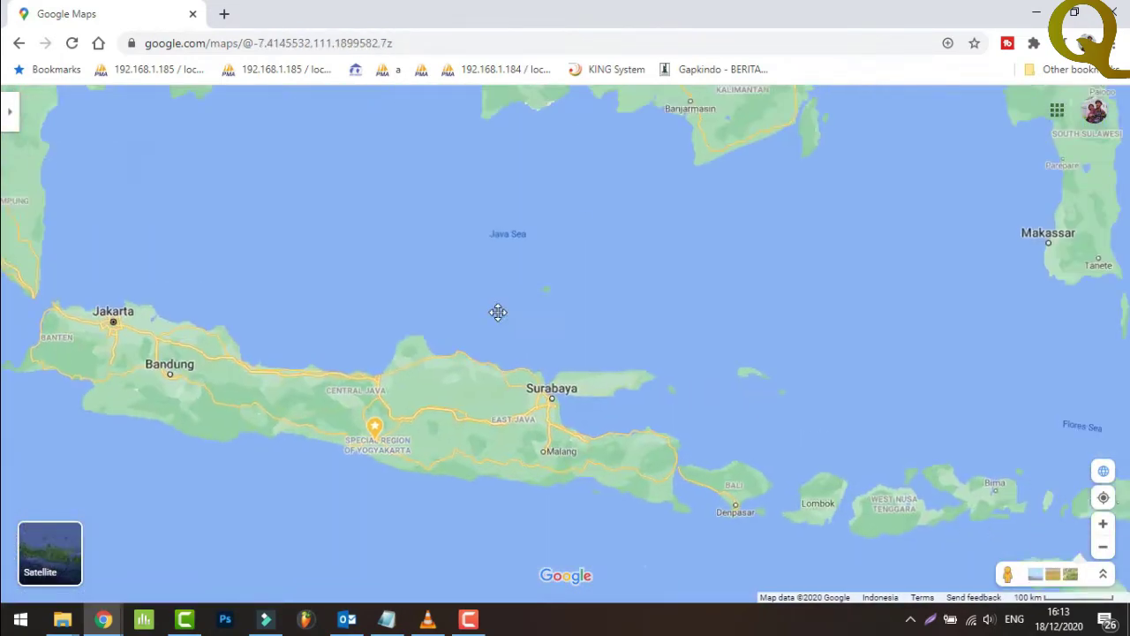
left_click_drag(497, 313, 396, 262)
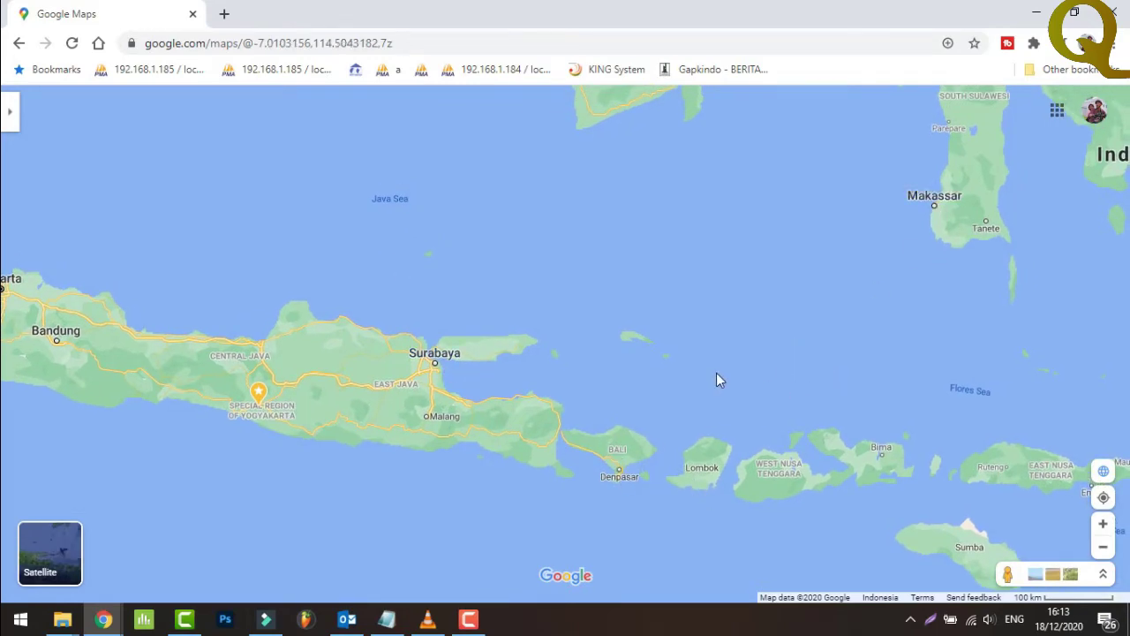
key("super")
type("snip")
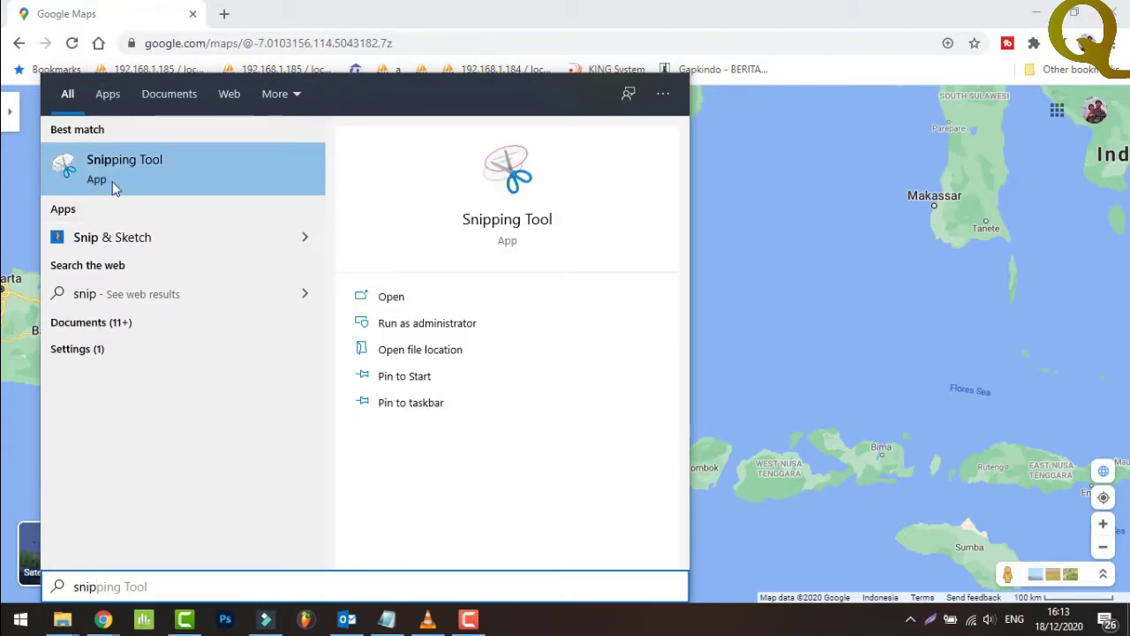
left_click(125, 168)
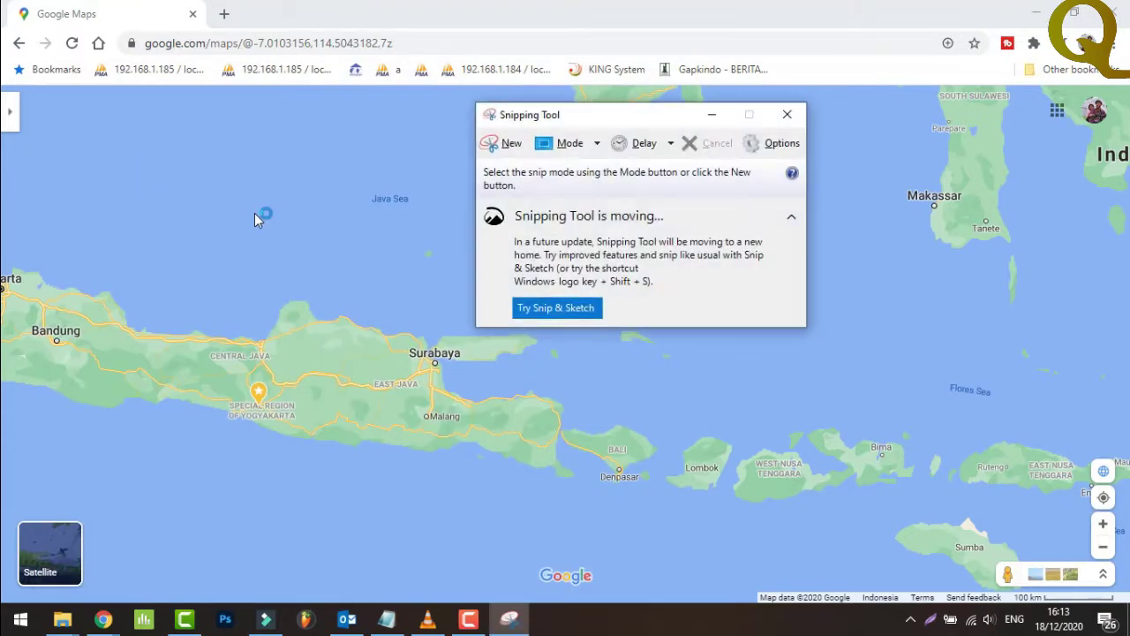
left_click(512, 145)
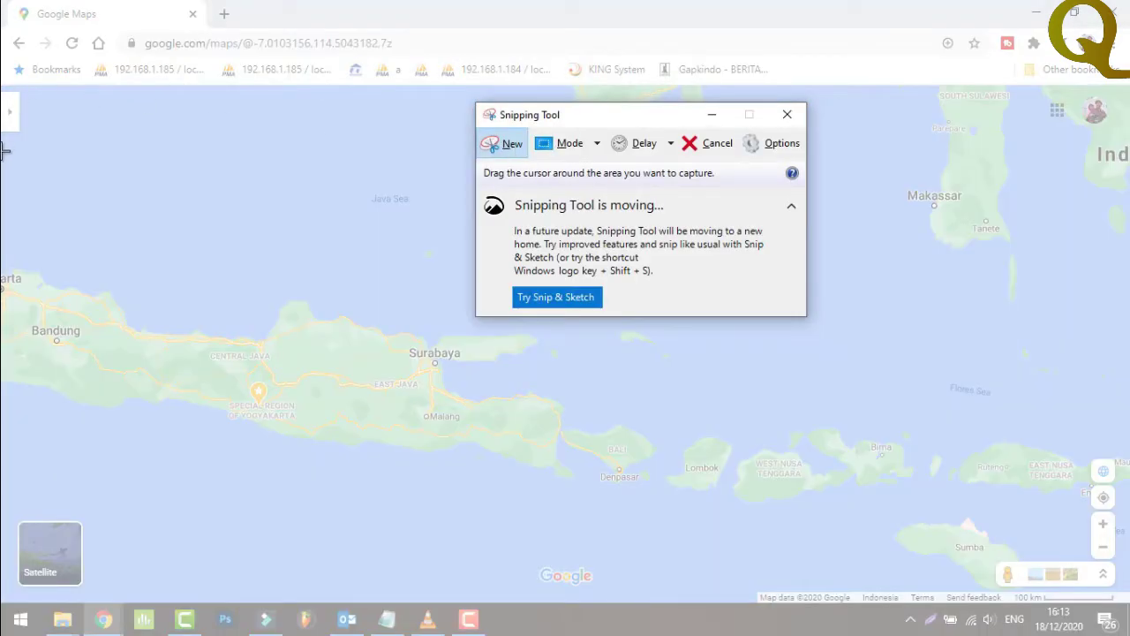
left_click_drag(9, 153, 994, 590)
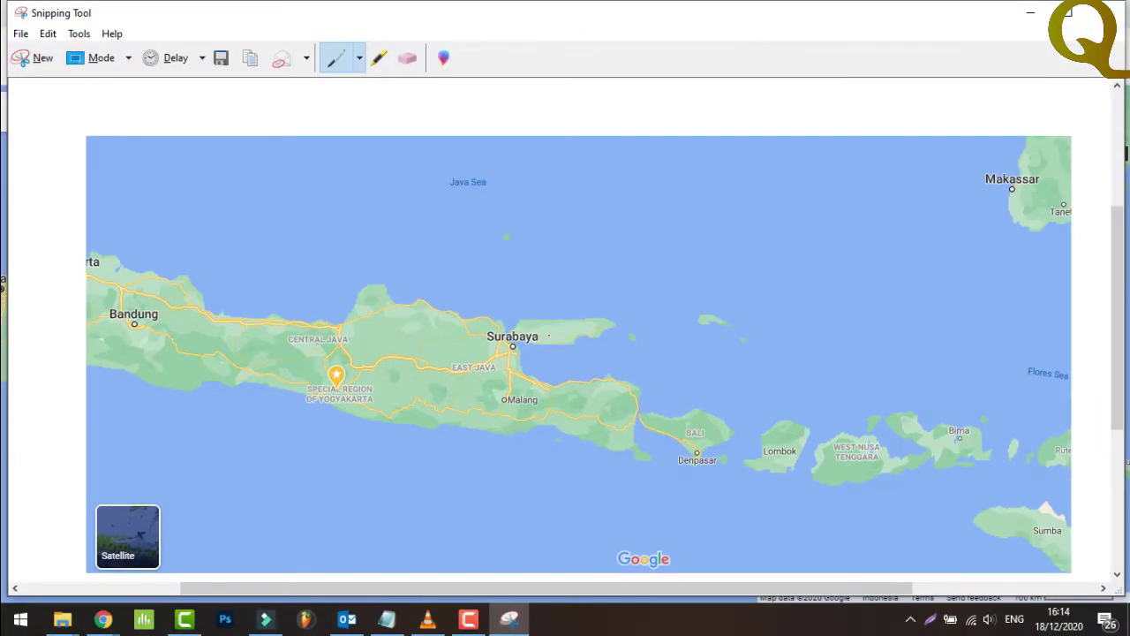
Save the snip as a JPEG file named "Map No Line" in folder B inside Contoh.
left_click(22, 33)
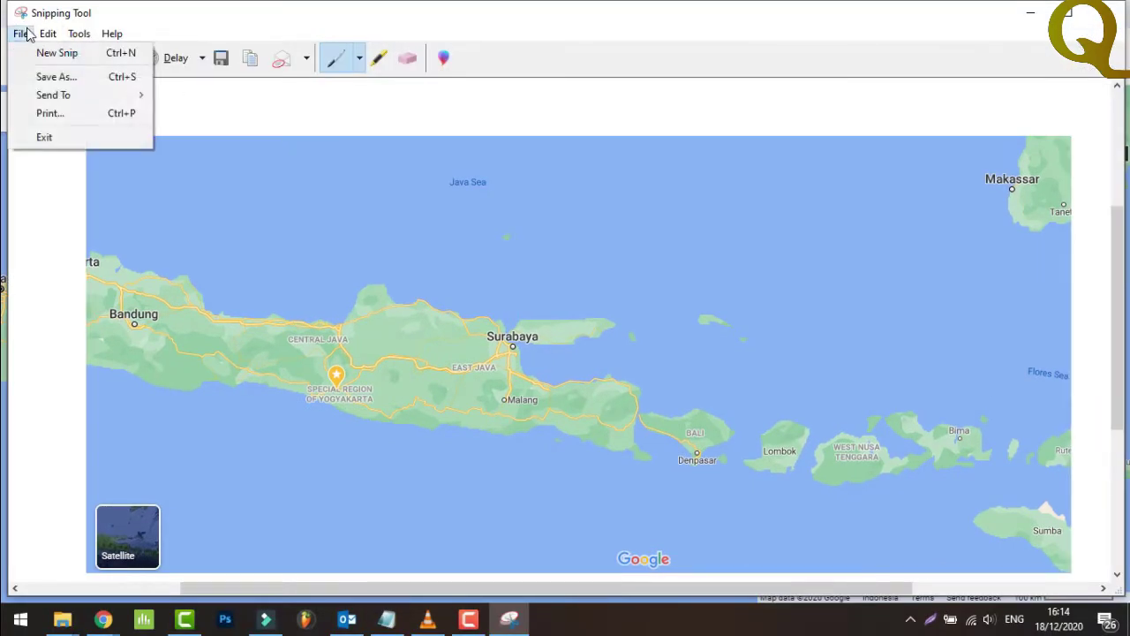
left_click(69, 80)
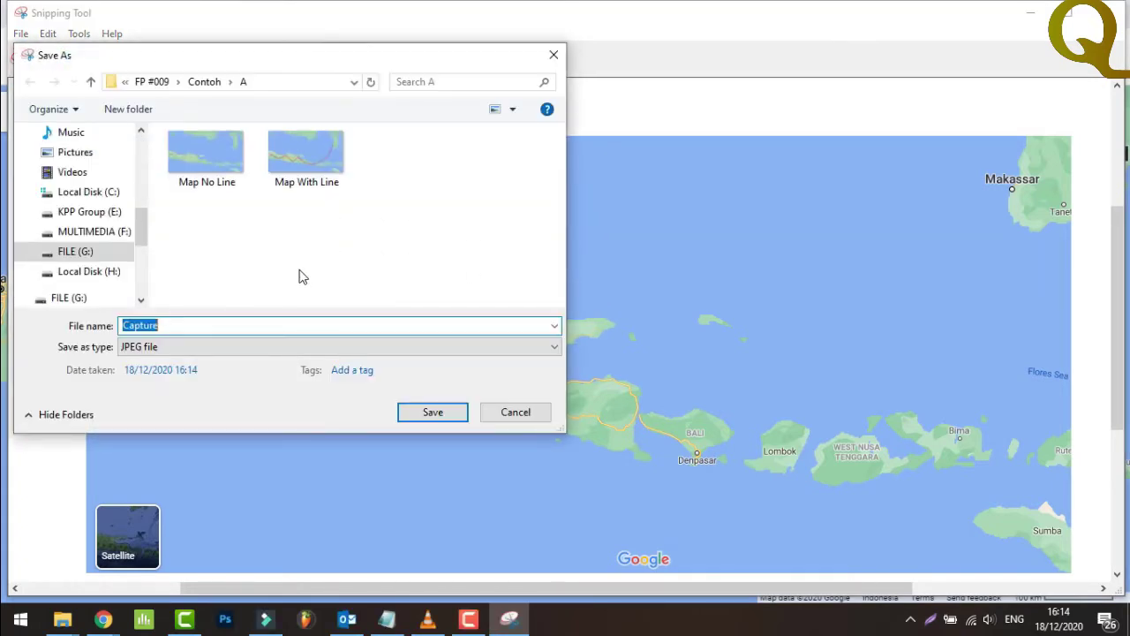
left_click(204, 84)
left_click(187, 175)
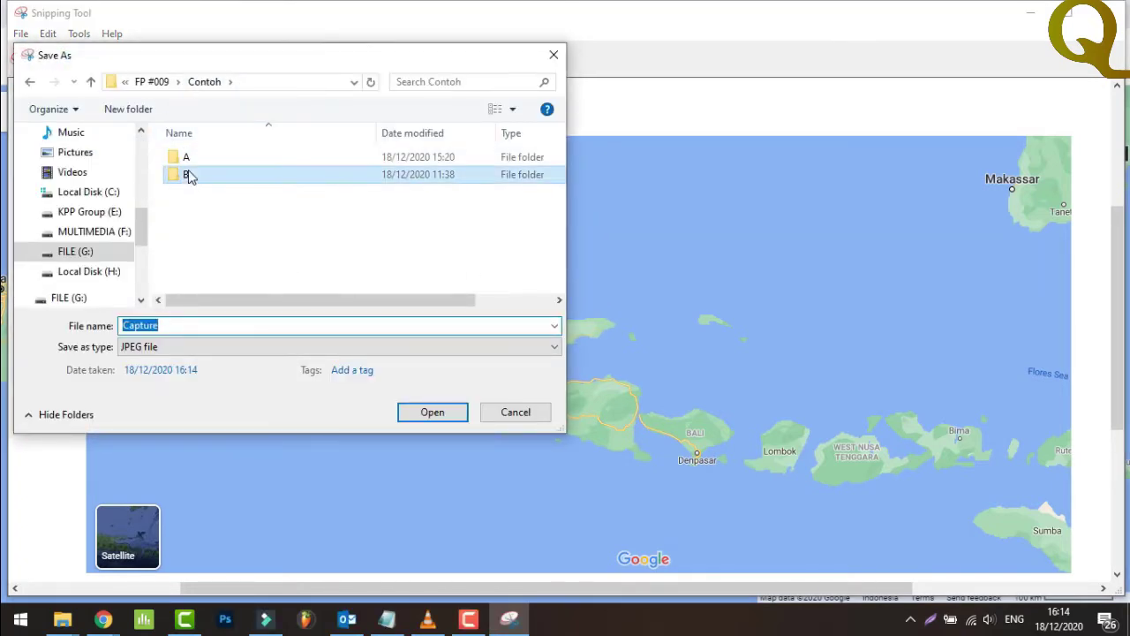
double_click(188, 175)
double_click(180, 328)
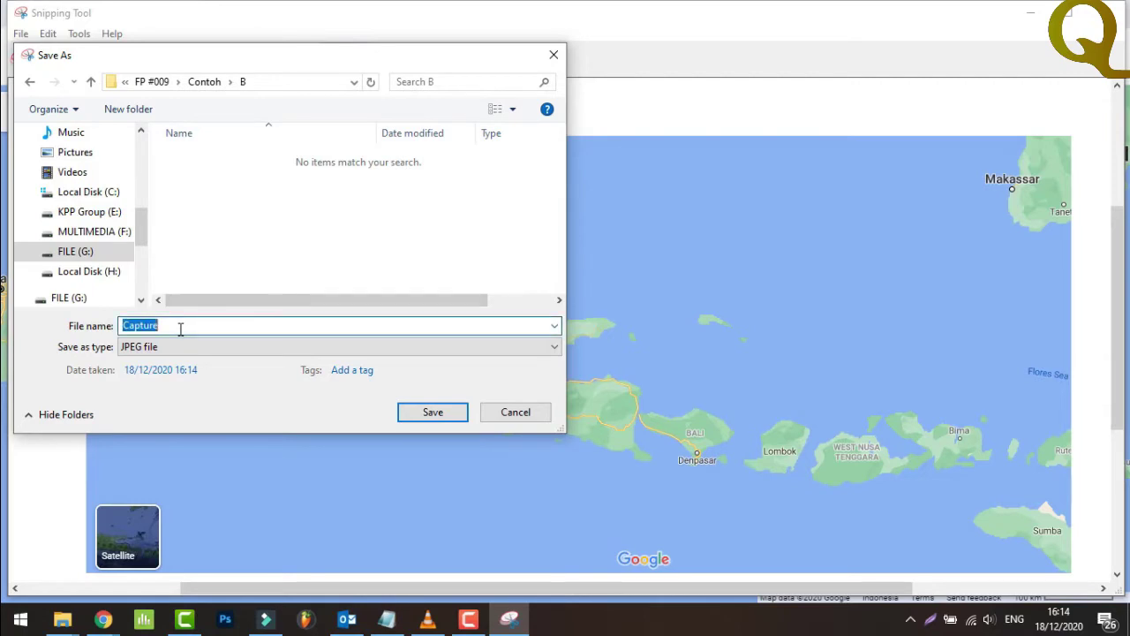
type("Map No Line")
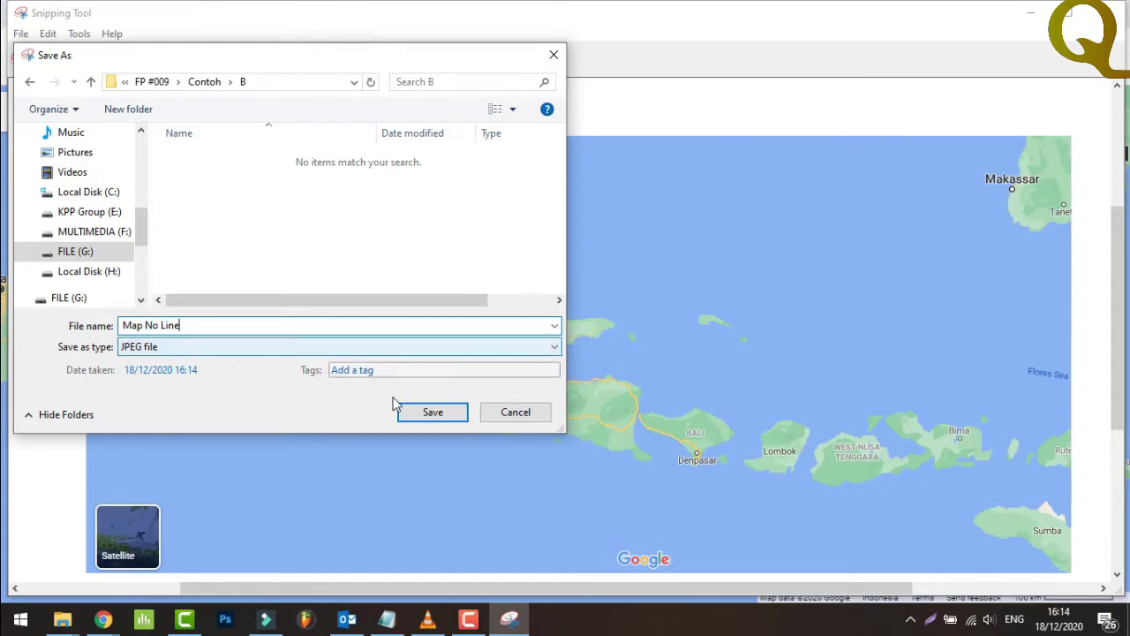
left_click(434, 412)
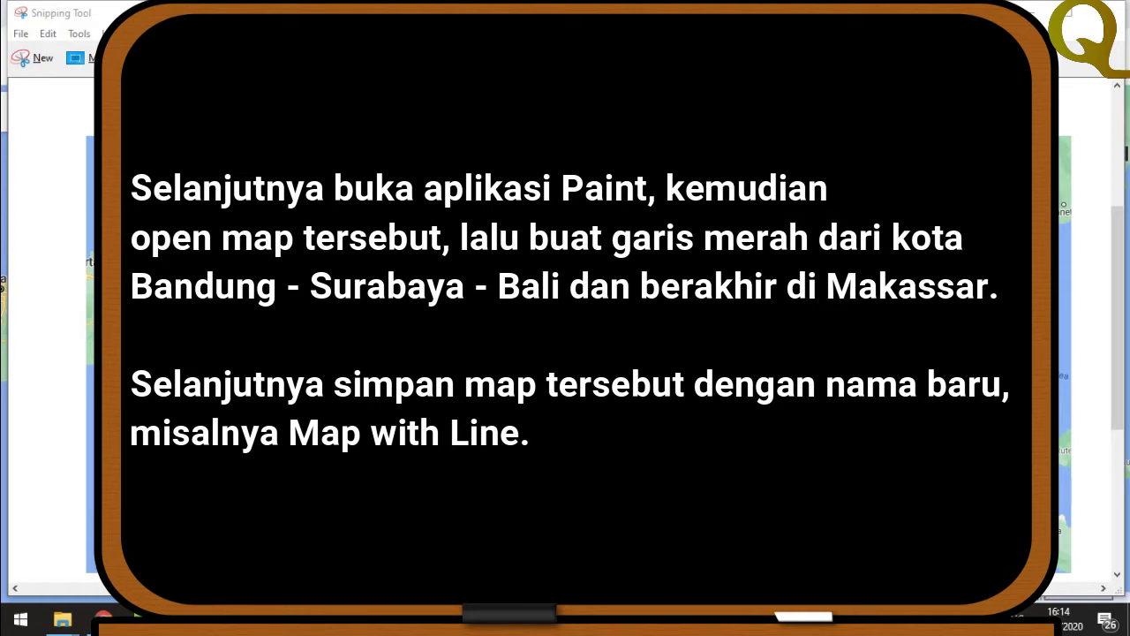
Launch Paint and open the "Map No Line" picture from folder B inside Contoh.
key("super")
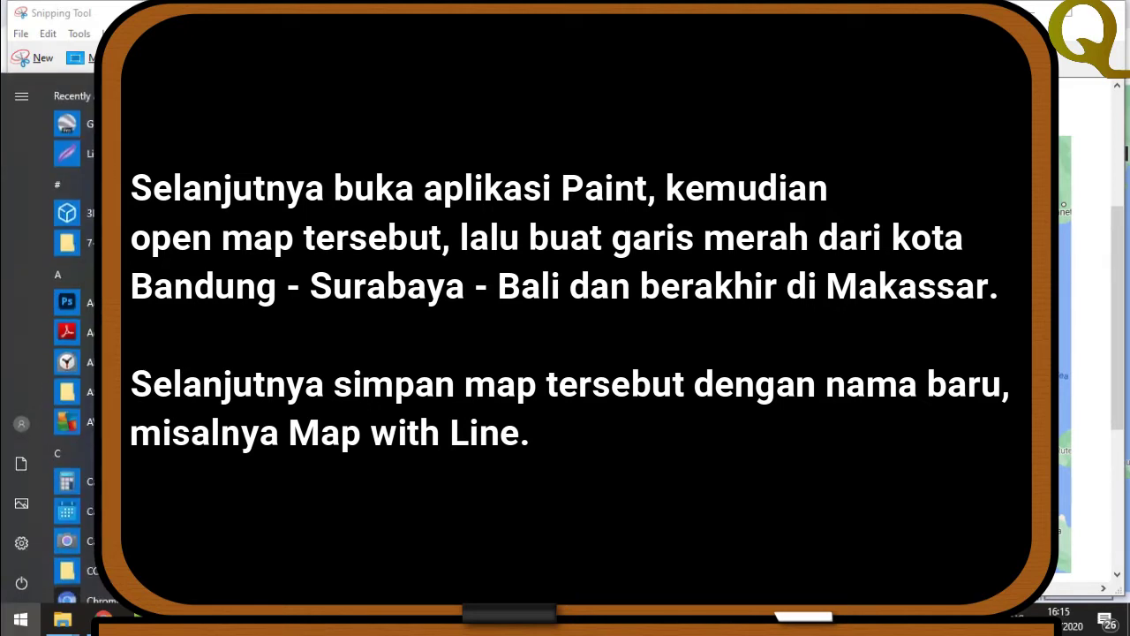
type("pain")
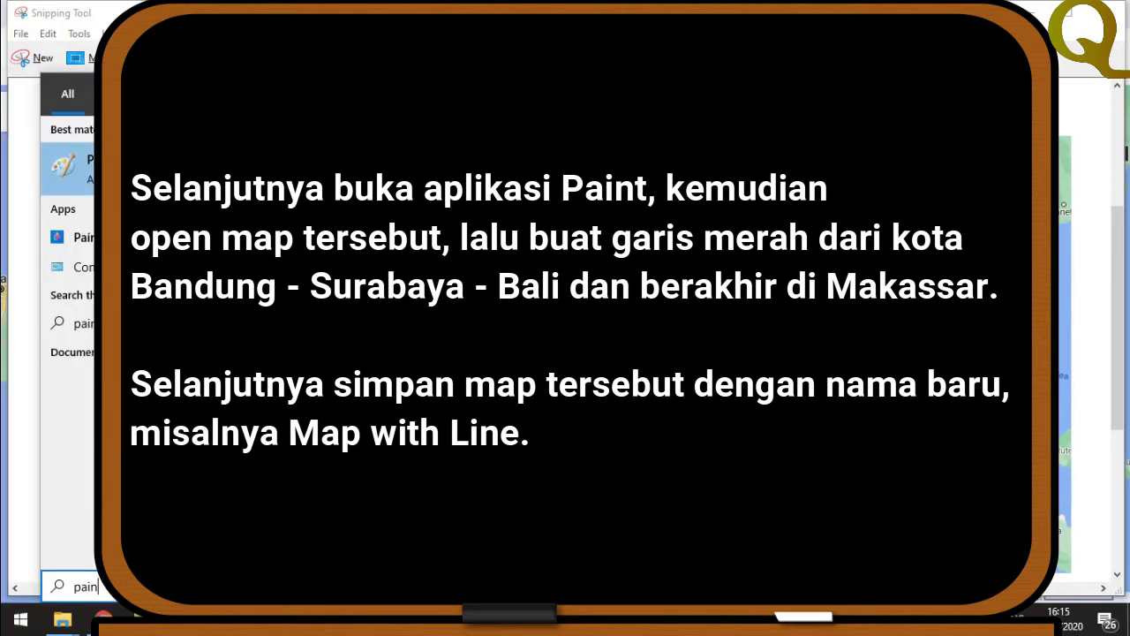
key("Return")
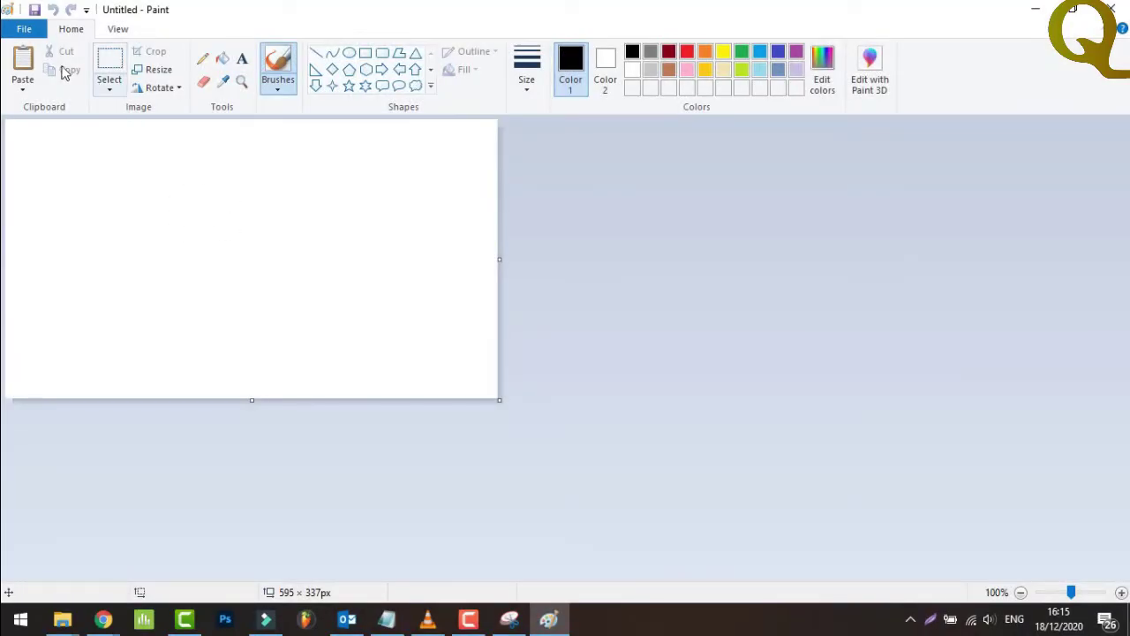
left_click(24, 29)
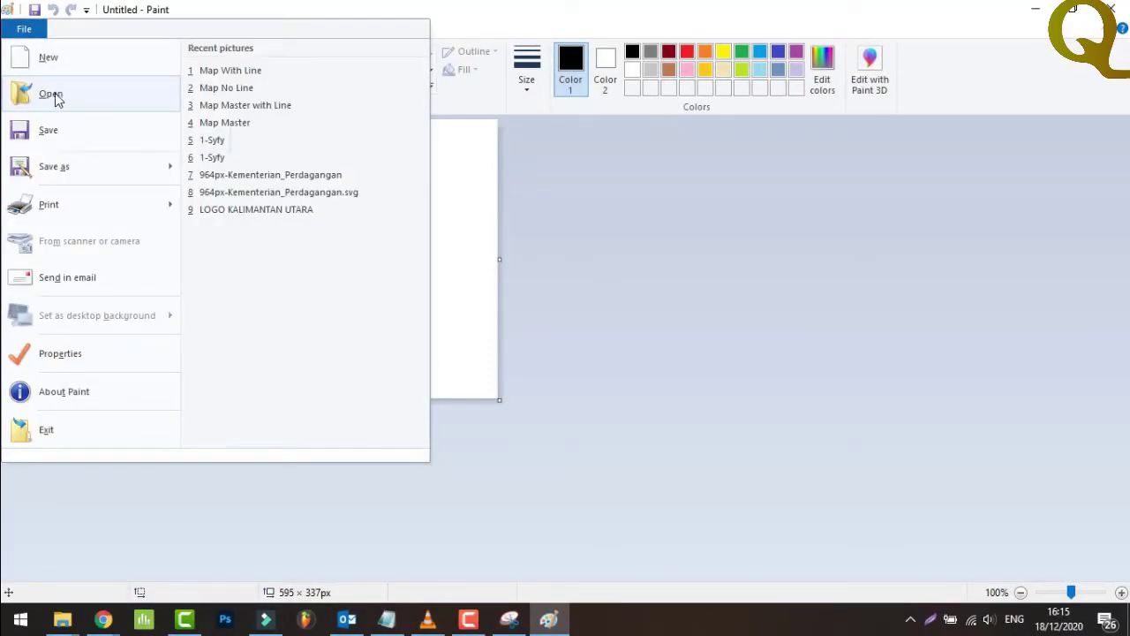
left_click(54, 95)
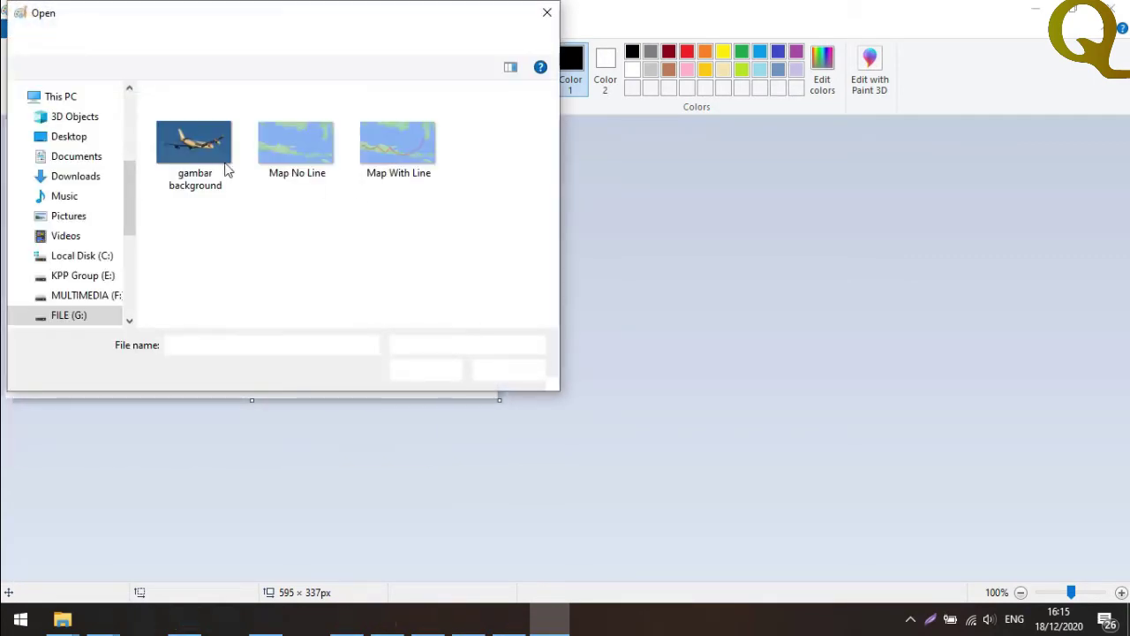
left_click(197, 40)
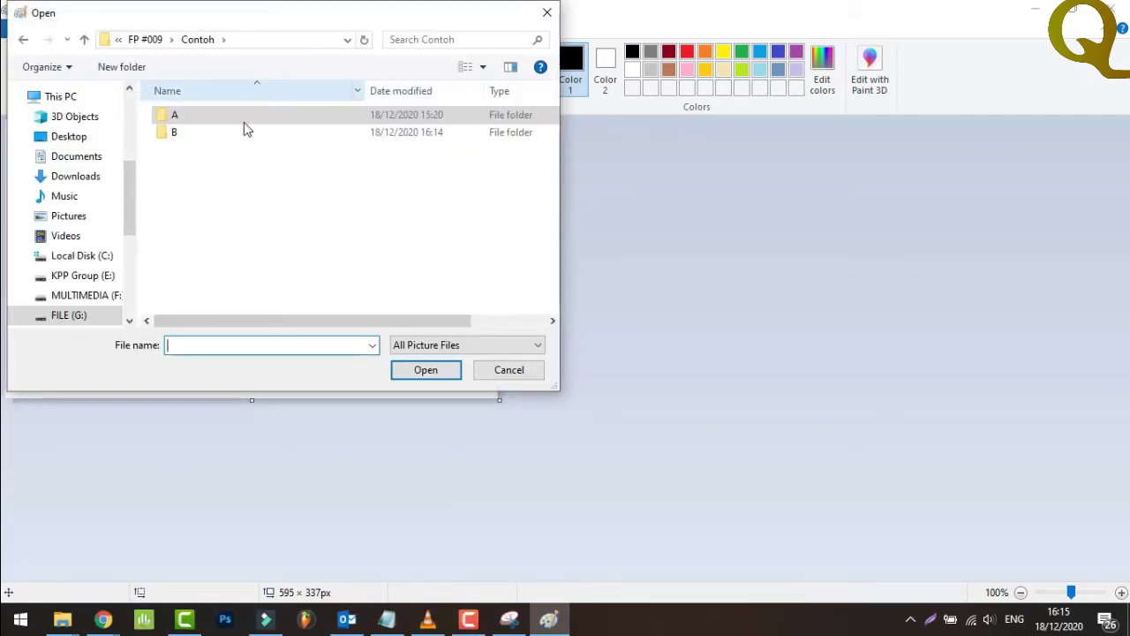
double_click(199, 131)
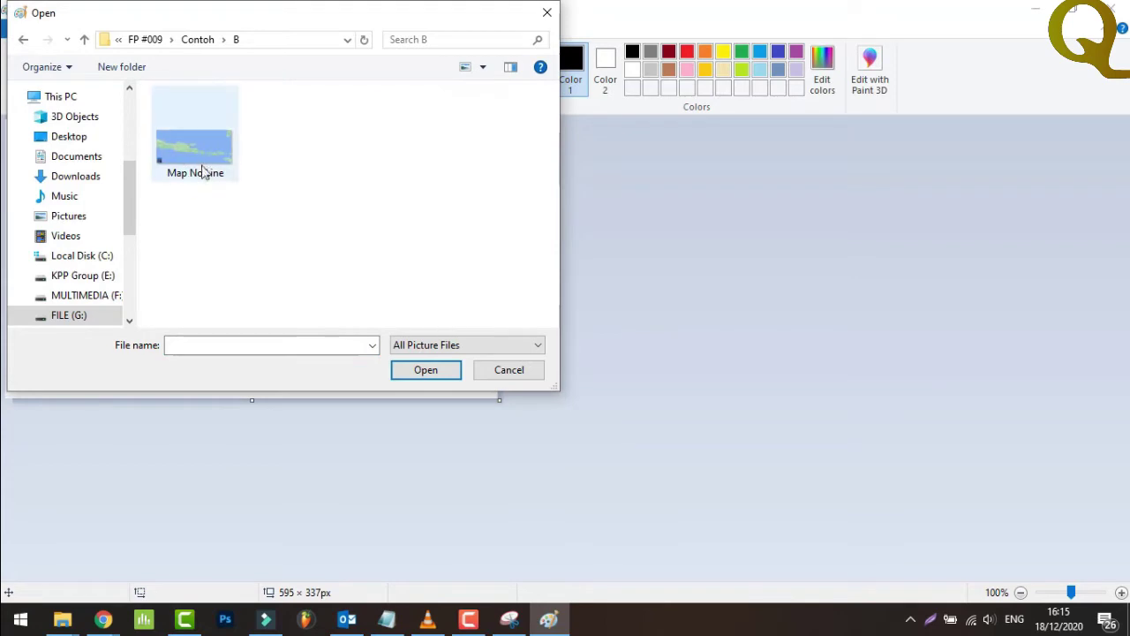
double_click(201, 159)
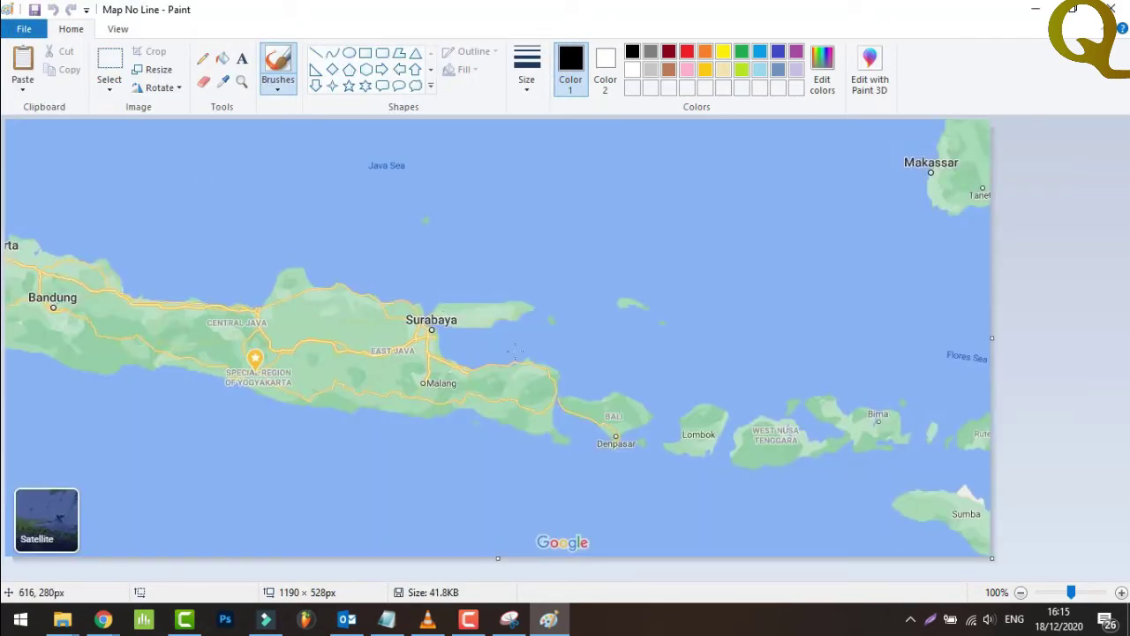
Draw a solid red ellipse without outline, about 13 × 13 px, over the Bandung marker, with Color 1 and Color 2 both red.
left_click(350, 54)
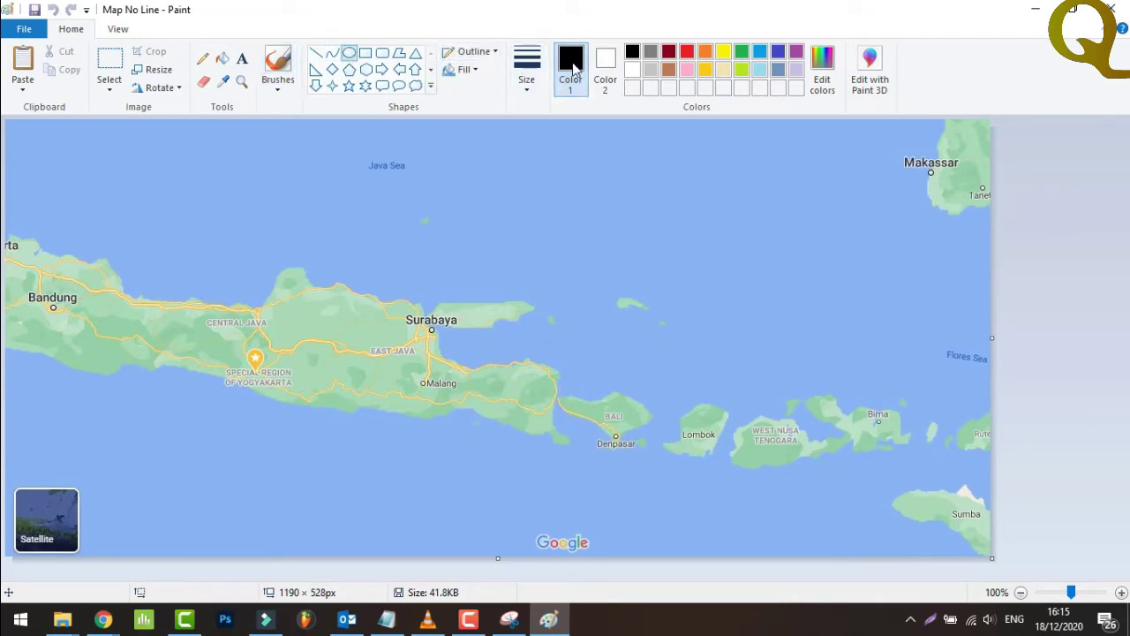
left_click(688, 54)
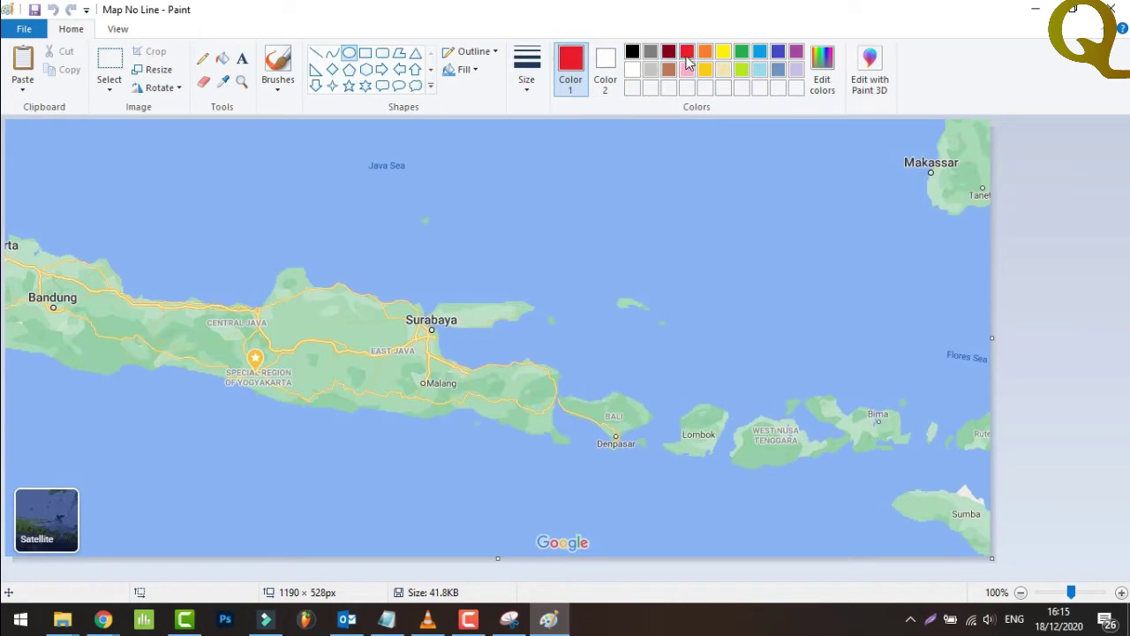
left_click(606, 83)
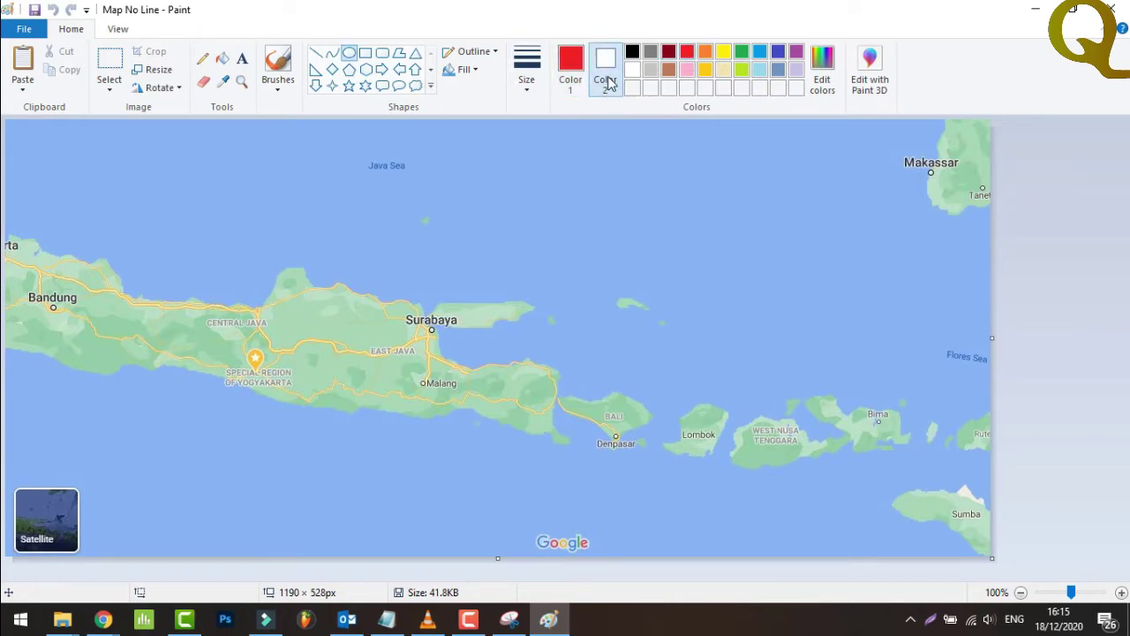
left_click(689, 55)
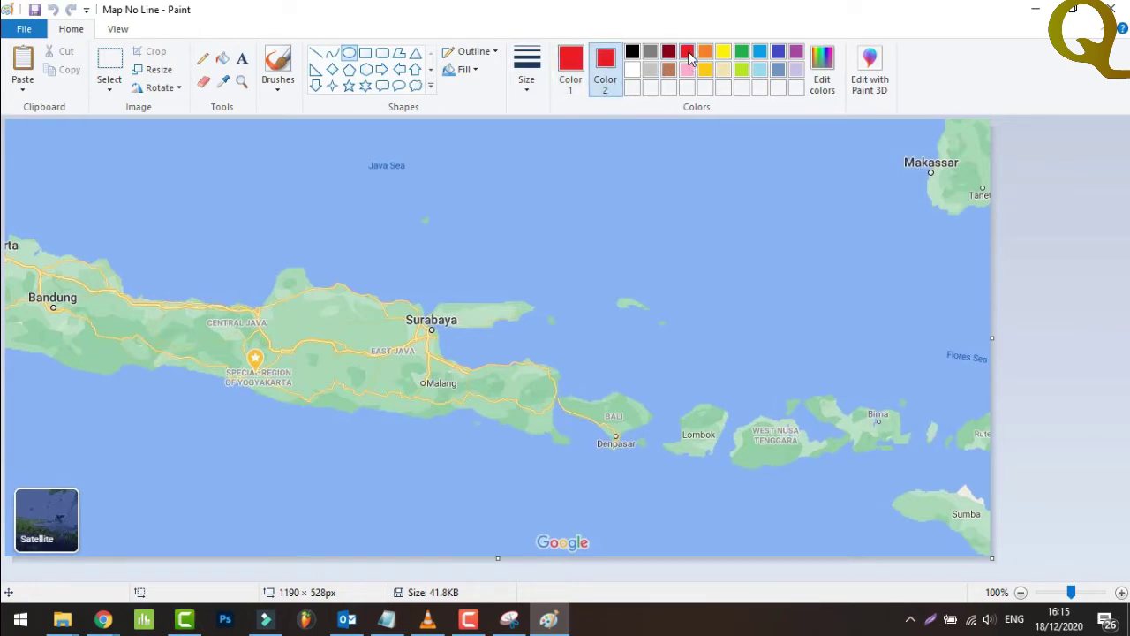
left_click(494, 55)
left_click(484, 76)
left_click(469, 75)
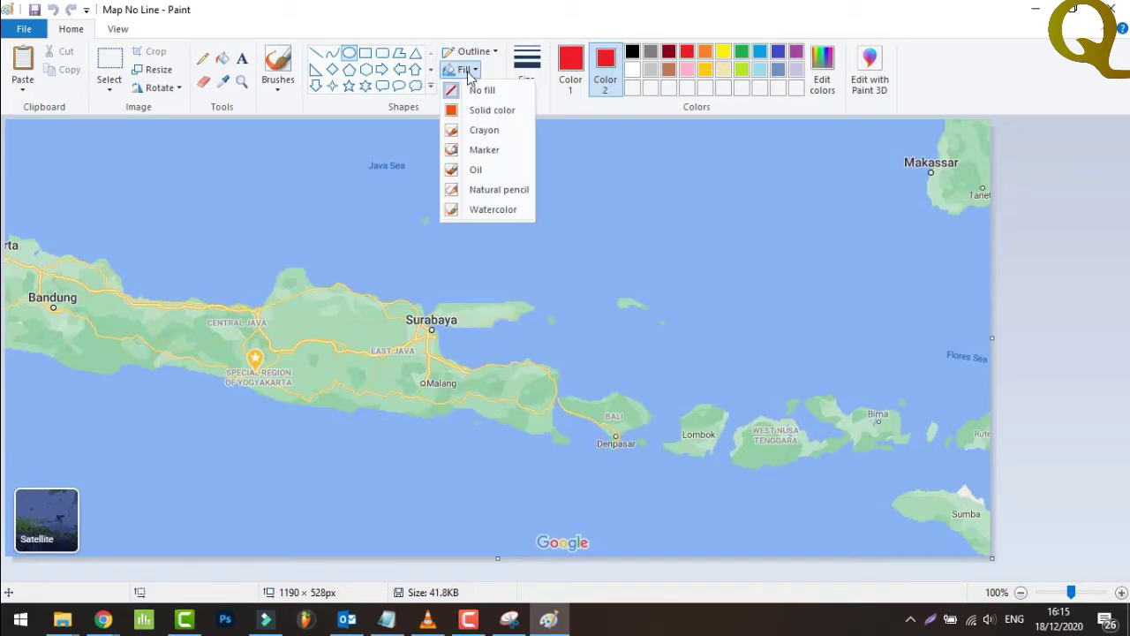
left_click(488, 113)
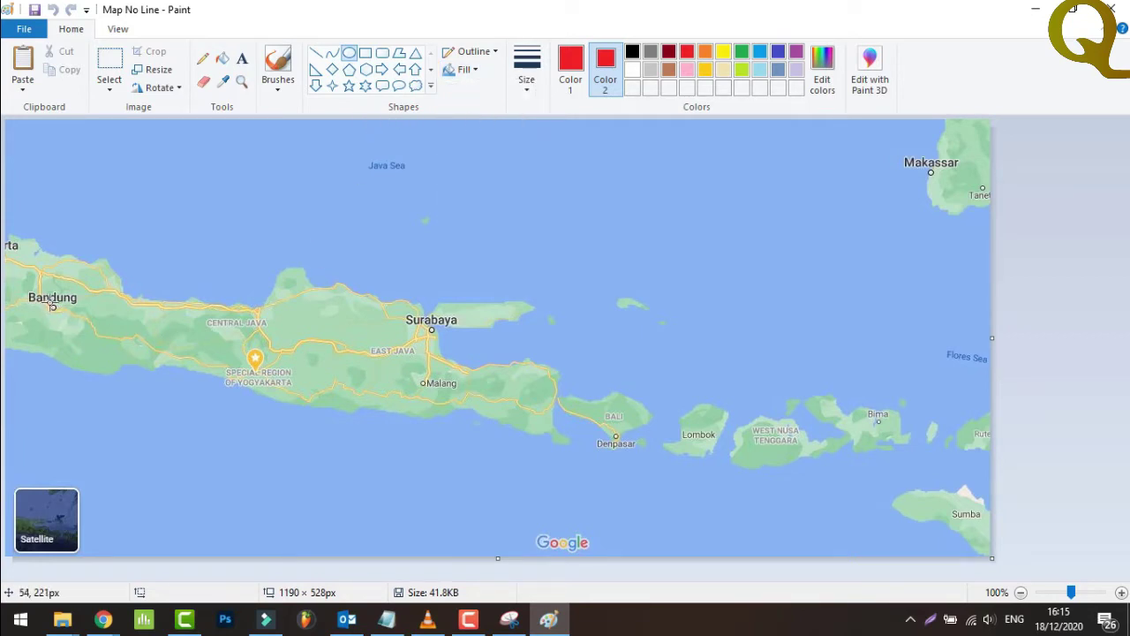
left_click_drag(46, 298, 58, 311)
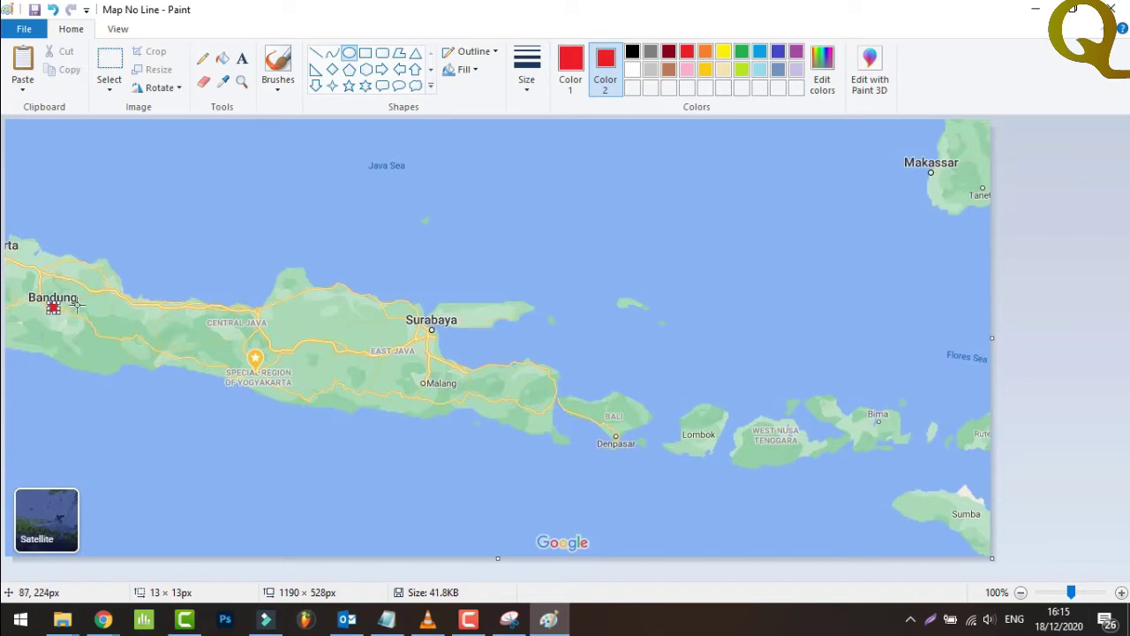
Draw a straight red line with a solid-color outline from the Bandung dot southeast to near Java's south coast, shortening its end slightly.
left_click(320, 56)
left_click(490, 52)
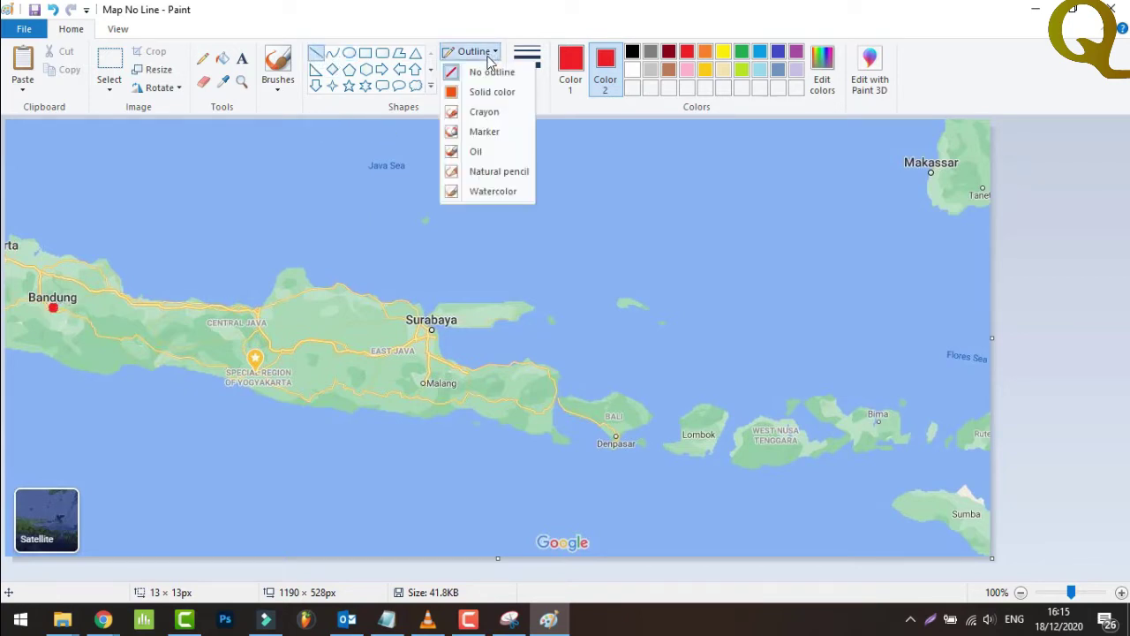
left_click(481, 94)
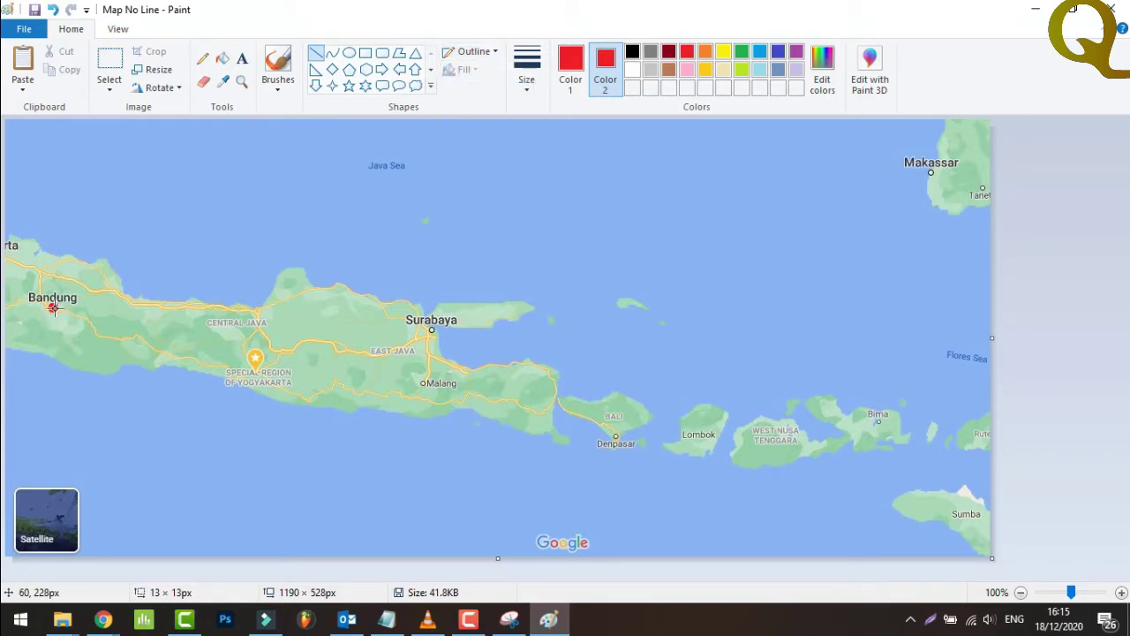
left_click_drag(53, 308, 171, 354)
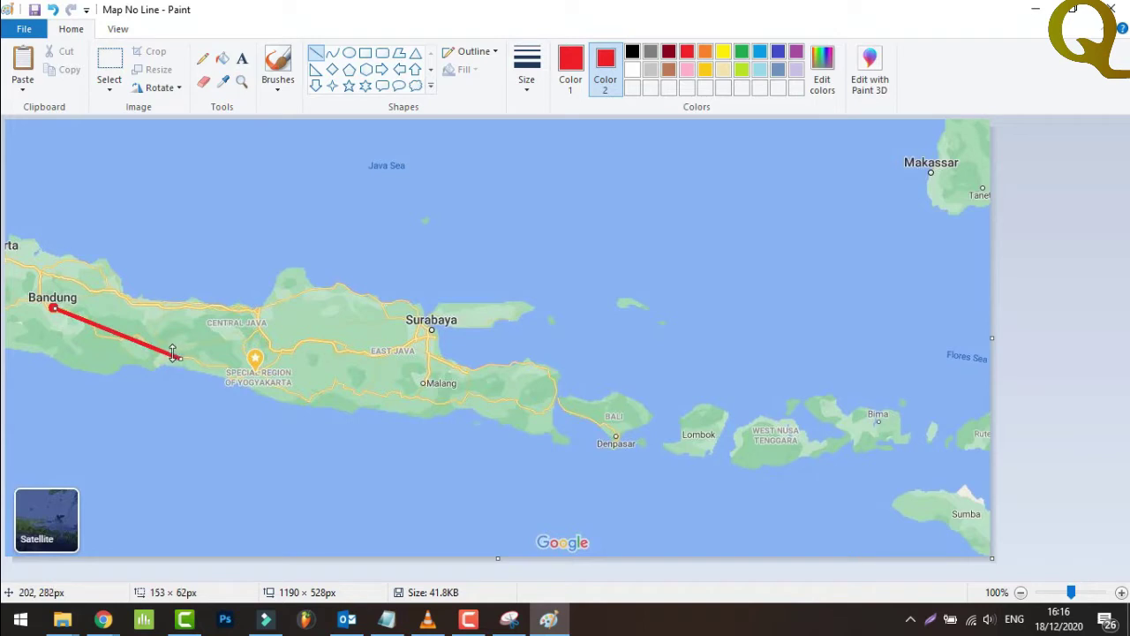
left_click_drag(177, 356, 170, 352)
left_click(180, 338)
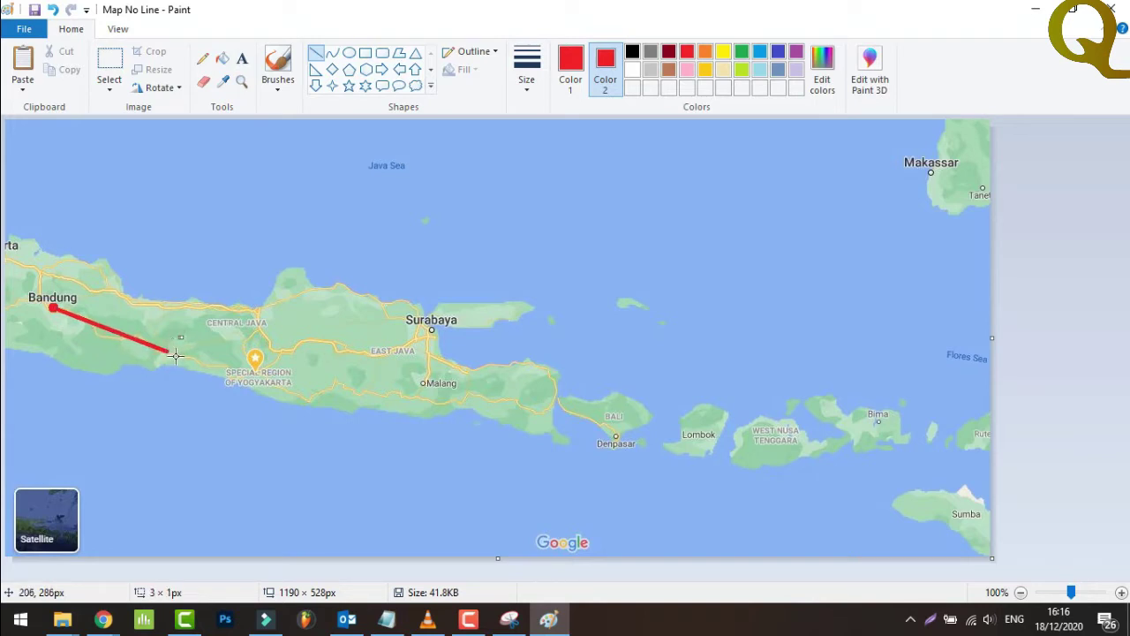
key("ctrl+z")
Add a red line segment of about 111 × 53 px from the first line's end up to the north coast of Central Java.
left_click_drag(167, 351, 258, 309)
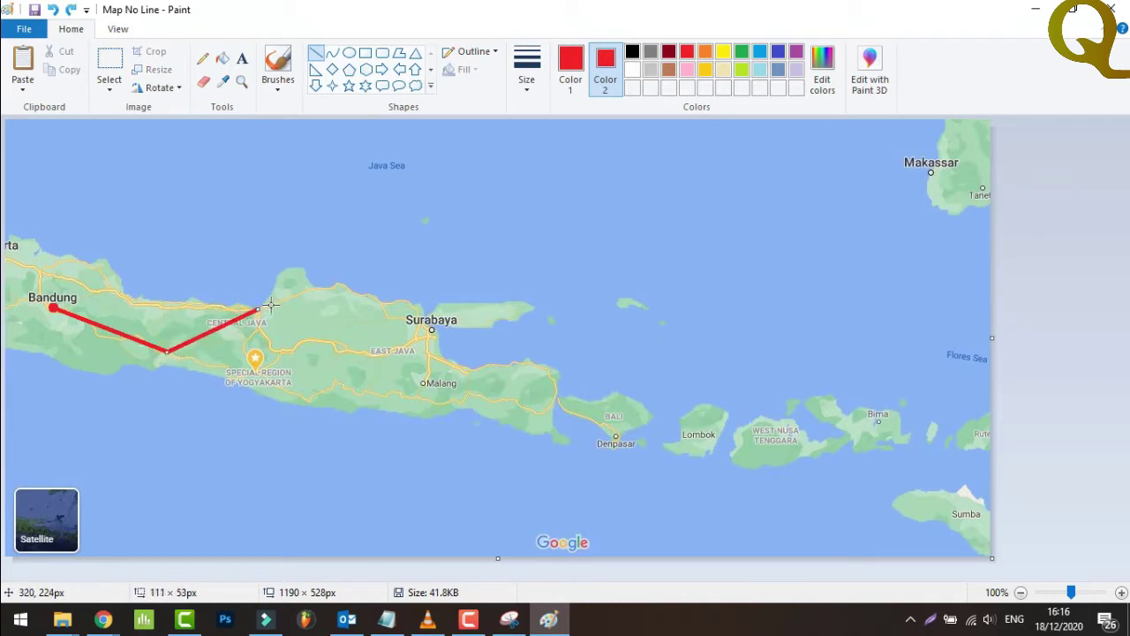
right_click(269, 305)
left_click(273, 295)
left_click(271, 297)
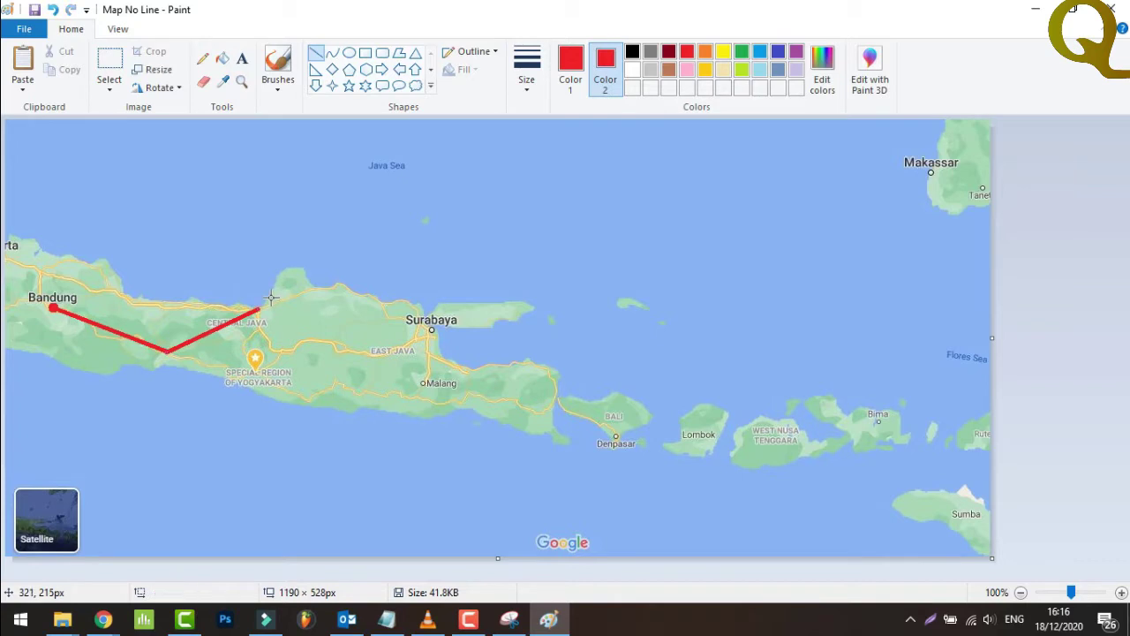
Extend the red route with straight lines from Central Java's north coast through southern East Java to Surabaya and on to Denpasar.
mouse_move(258, 309)
left_mouse_down()
mouse_move(273, 332)
mouse_move(343, 368)
mouse_move(352, 388)
mouse_move(432, 328)
left_mouse_up()
left_click(365, 384)
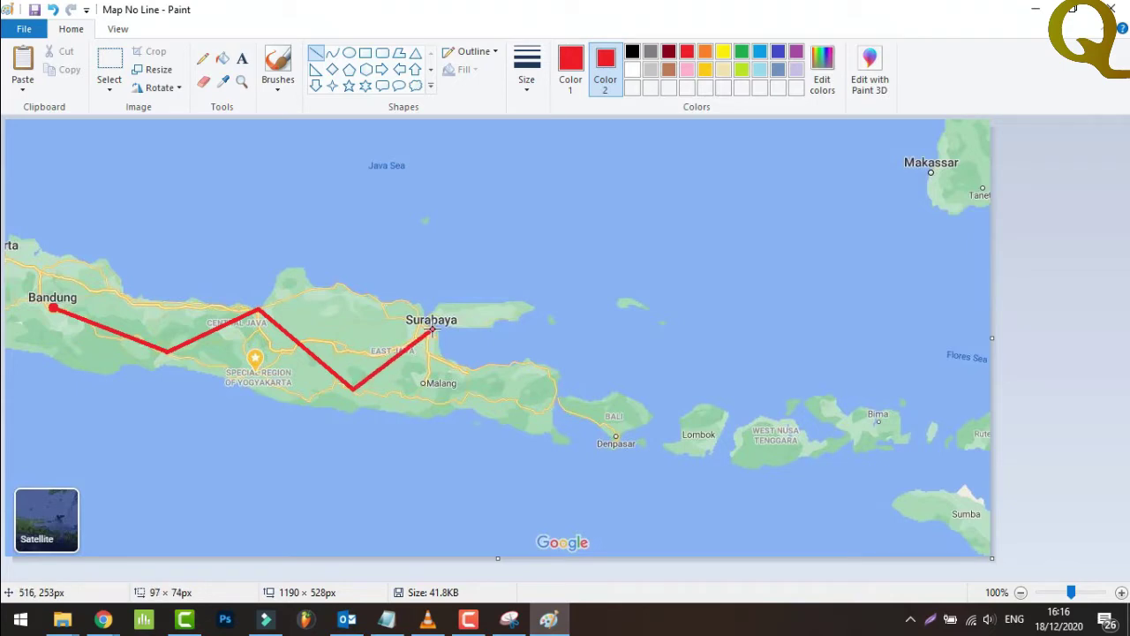
left_click(448, 330)
left_click_drag(432, 329, 616, 435)
left_click(631, 431)
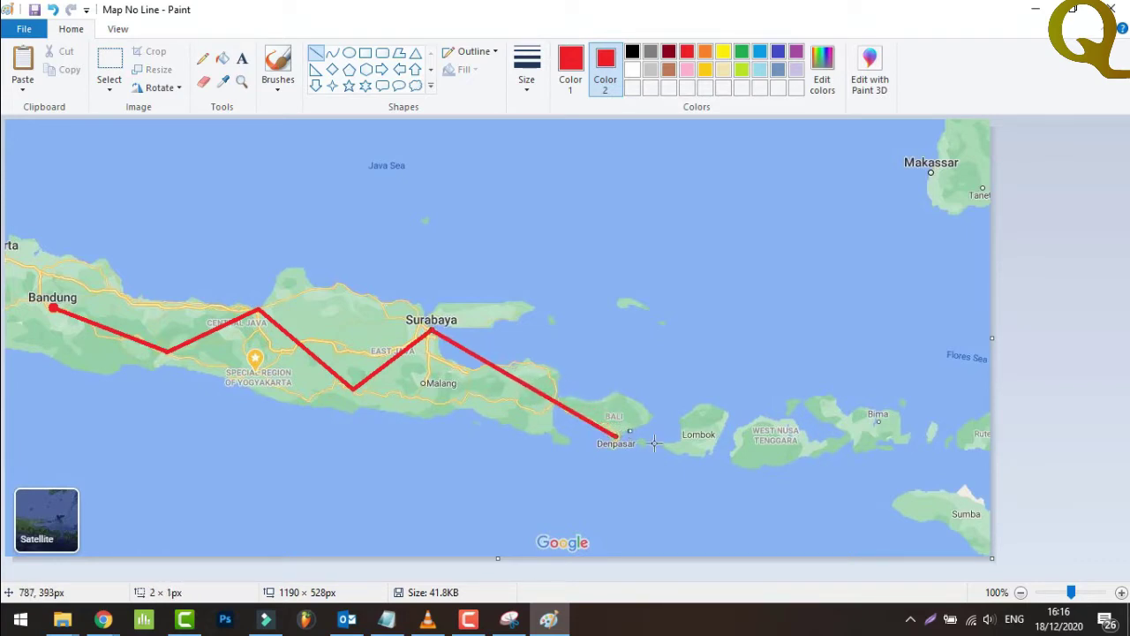
Undo the stray mark and add a red line of about 109 × 27 px from Denpasar to northern Lombok.
key("ctrl+z")
left_click_drag(615, 434, 704, 414)
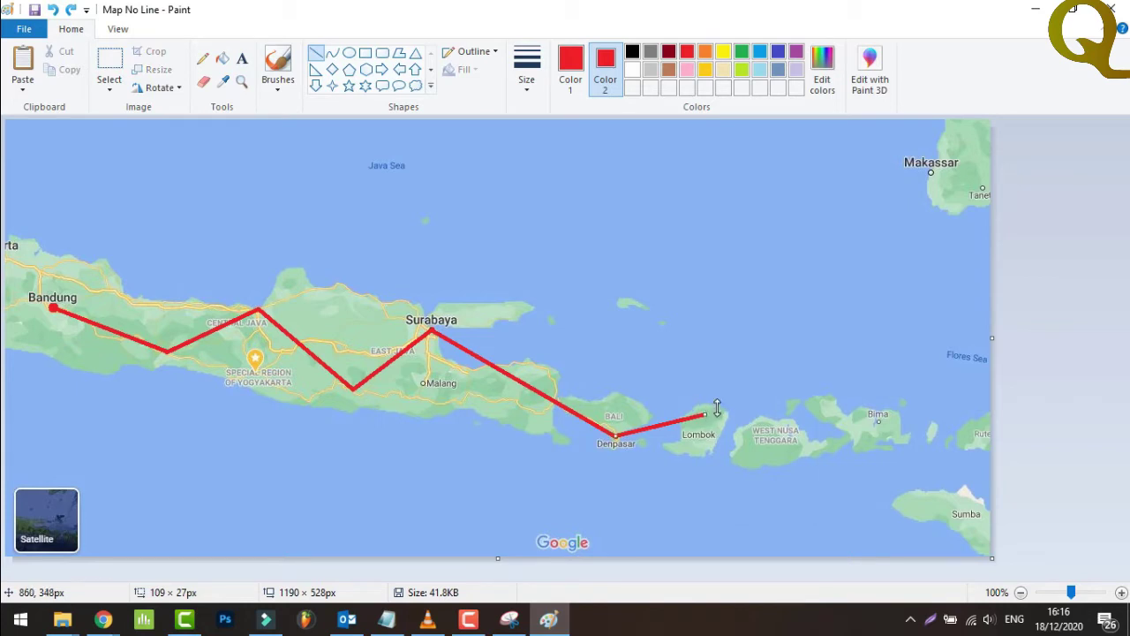
right_click(717, 407)
left_click(714, 398)
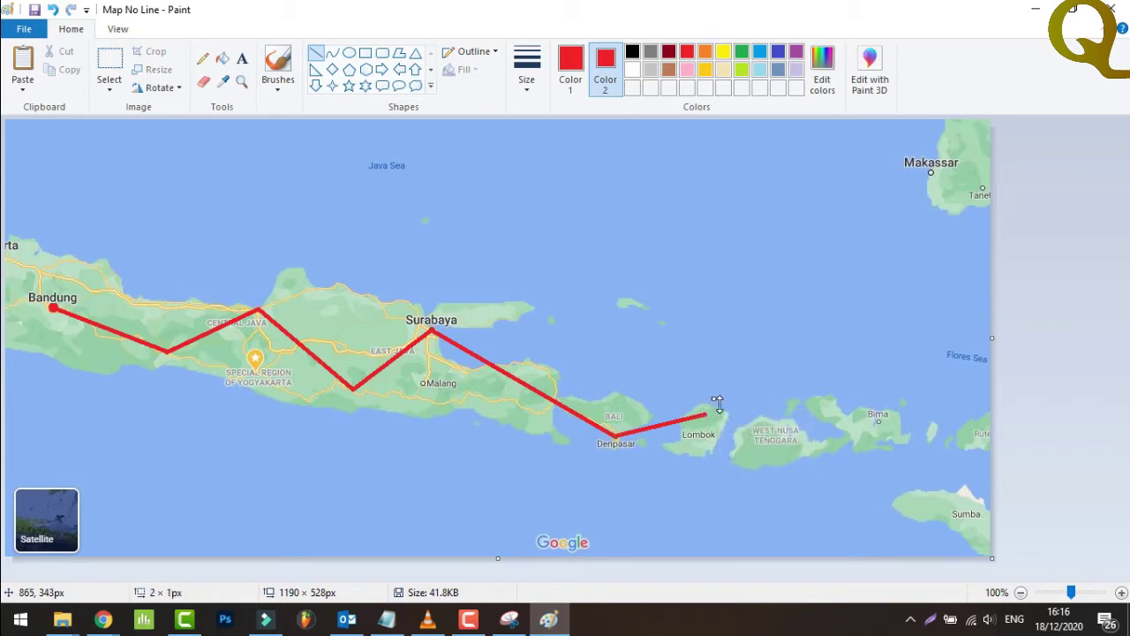
Extend the red route from Lombok northeast over the sea by about 134 × 167 px, with a further segment of about 146 × 126 px to Makassar.
left_click_drag(704, 414, 814, 276)
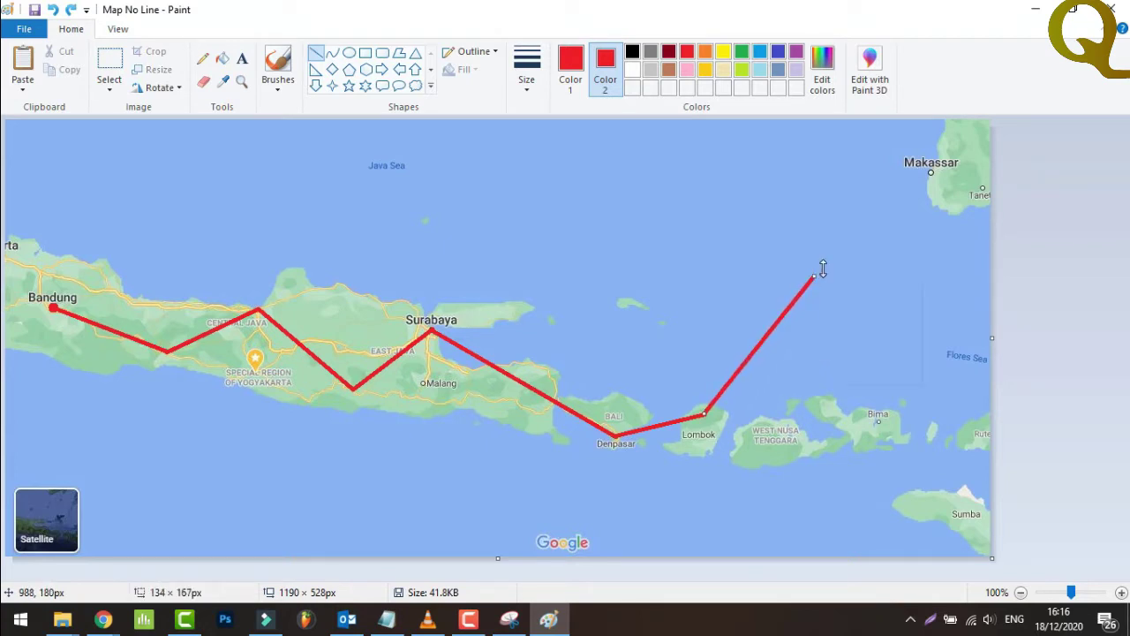
right_click(823, 269)
left_click(823, 267)
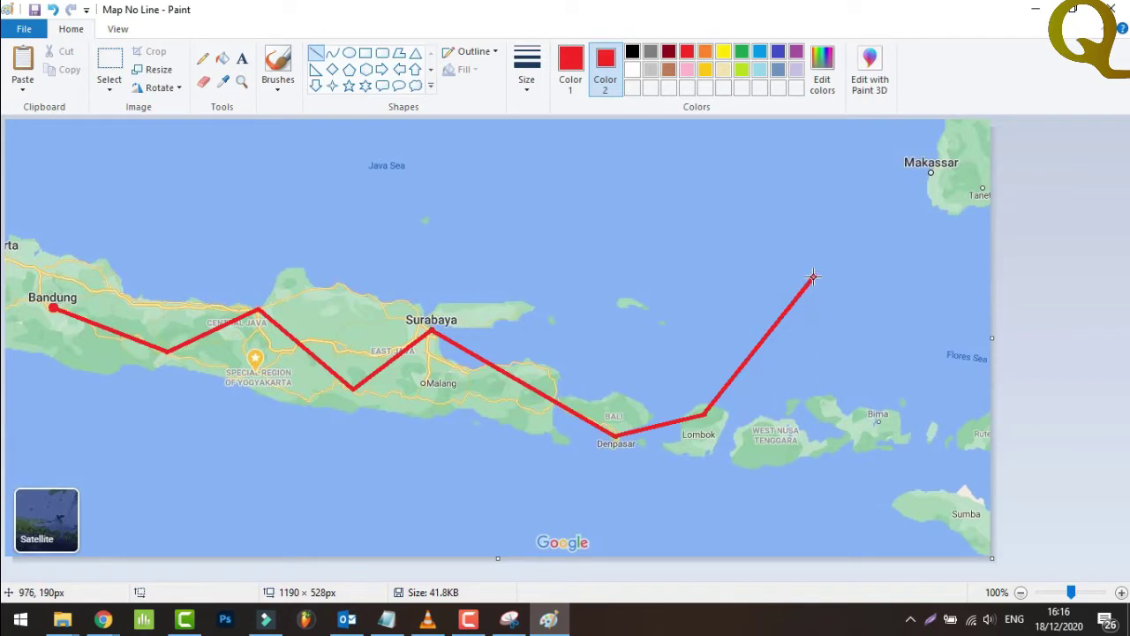
mouse_move(813, 277)
left_mouse_down()
mouse_move(838, 236)
mouse_move(943, 183)
mouse_move(933, 173)
left_mouse_up()
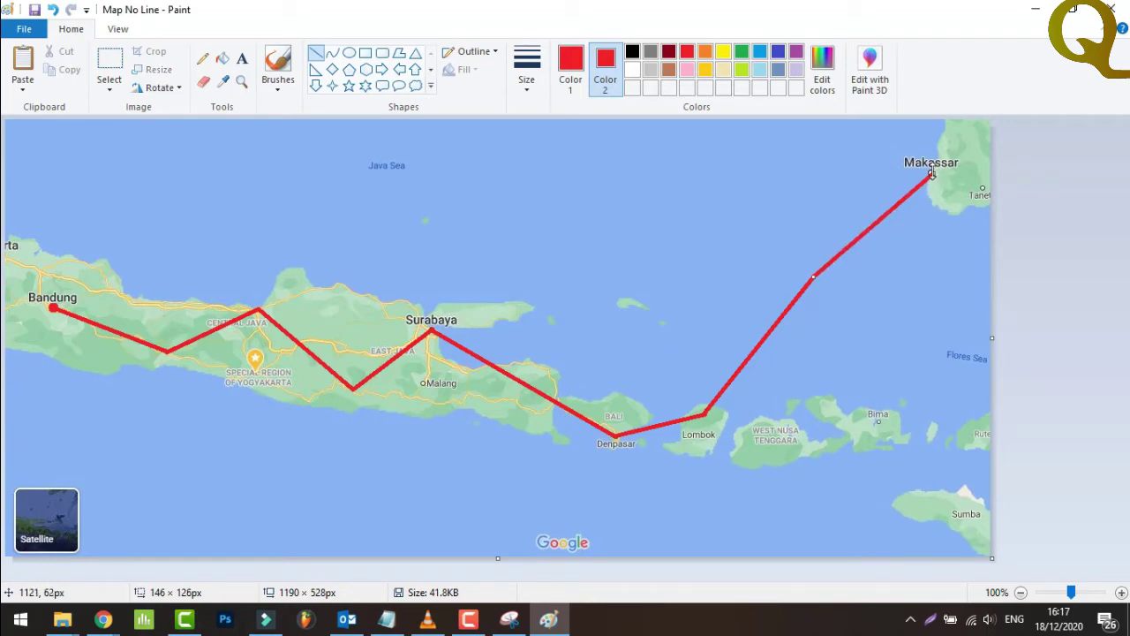
left_click(937, 206)
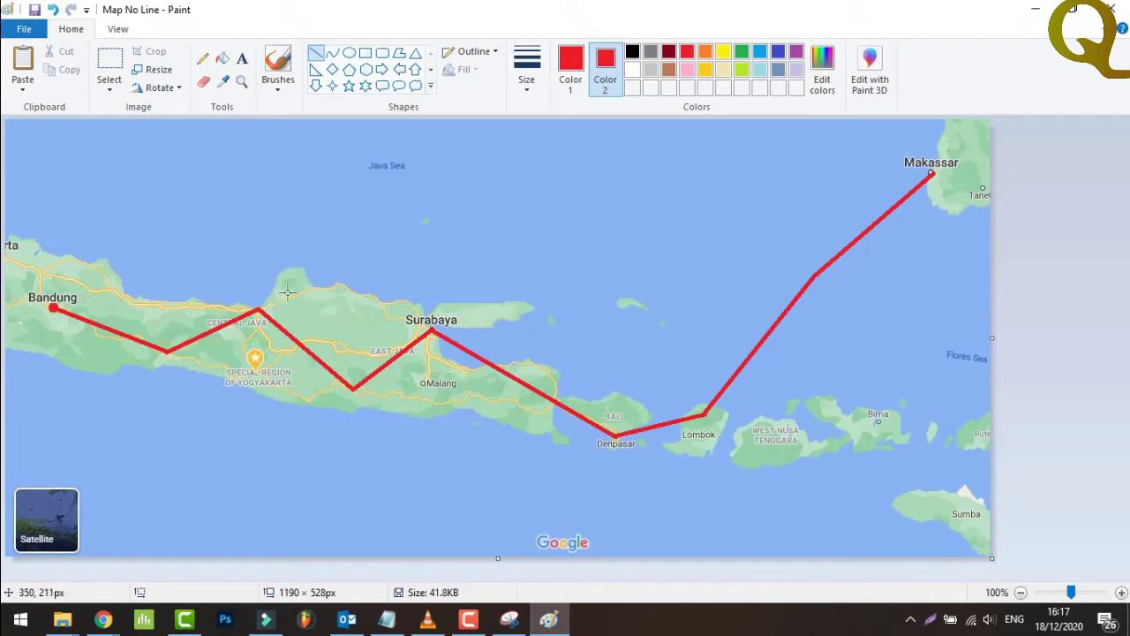
Save the route drawing as a separate JPEG named Map with Line in the Contoh\B folder.
left_click(34, 32)
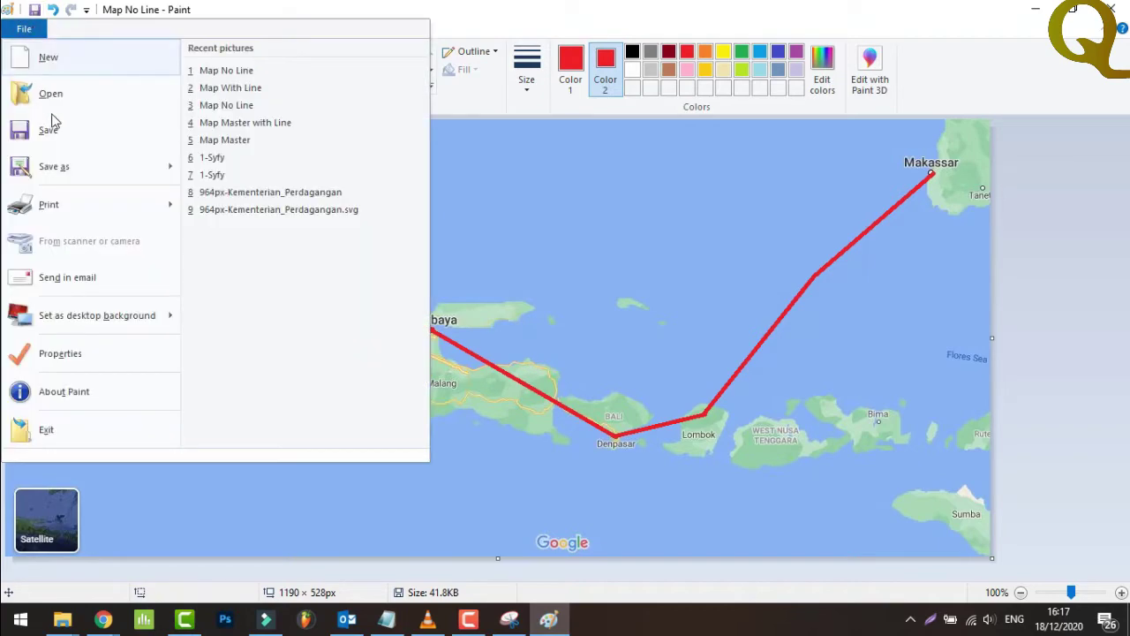
left_click(71, 172)
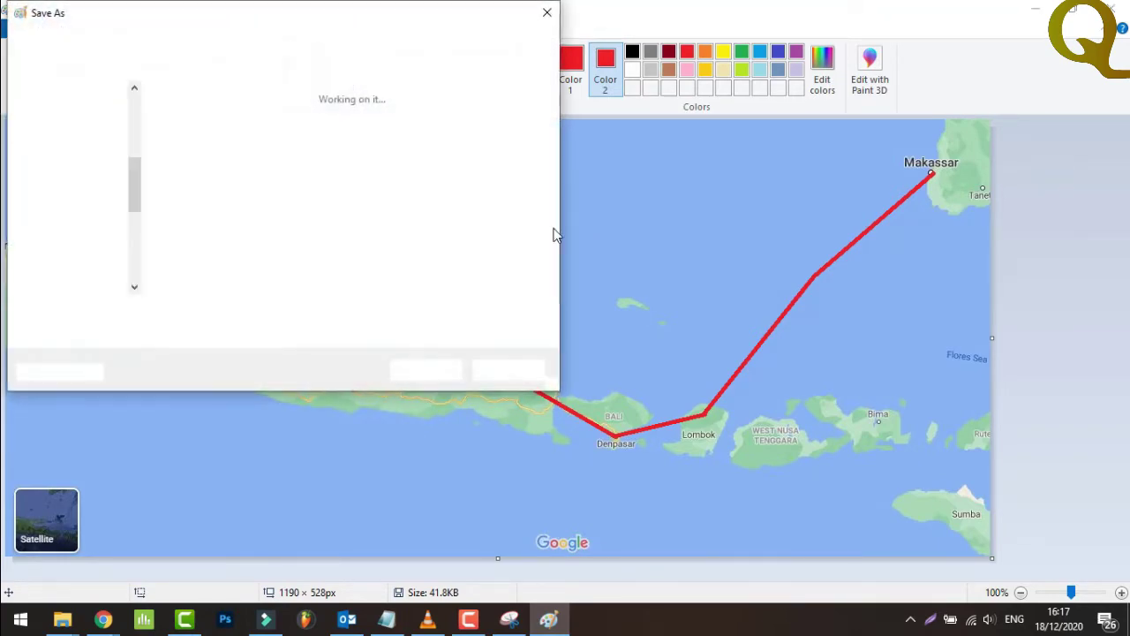
left_click(193, 309)
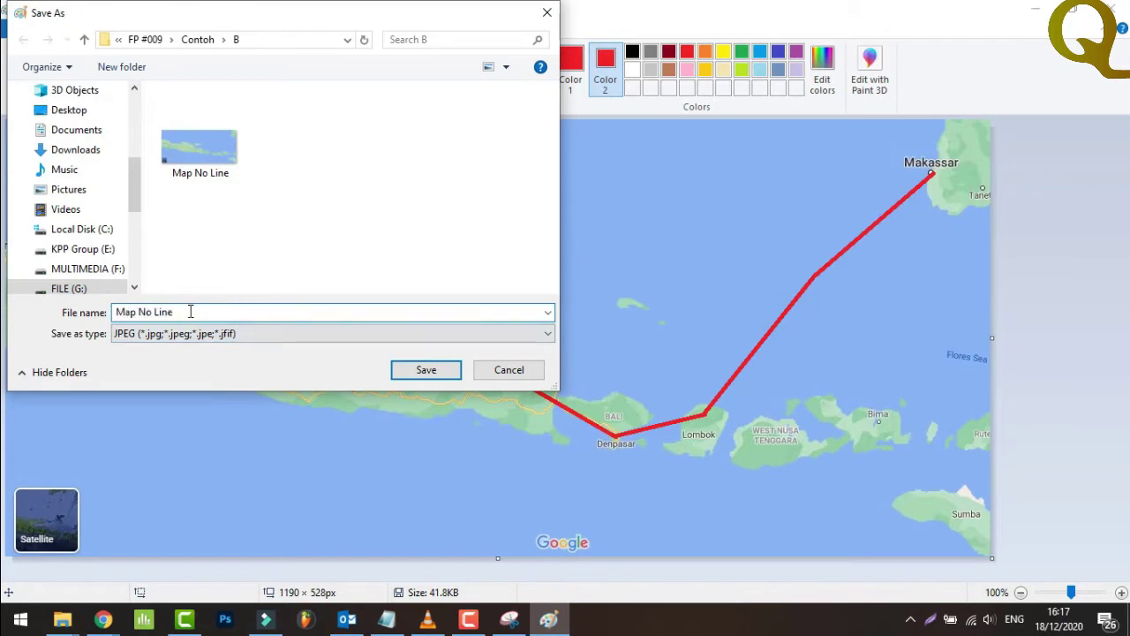
key("BackSpace")
type("with")
left_click(429, 371)
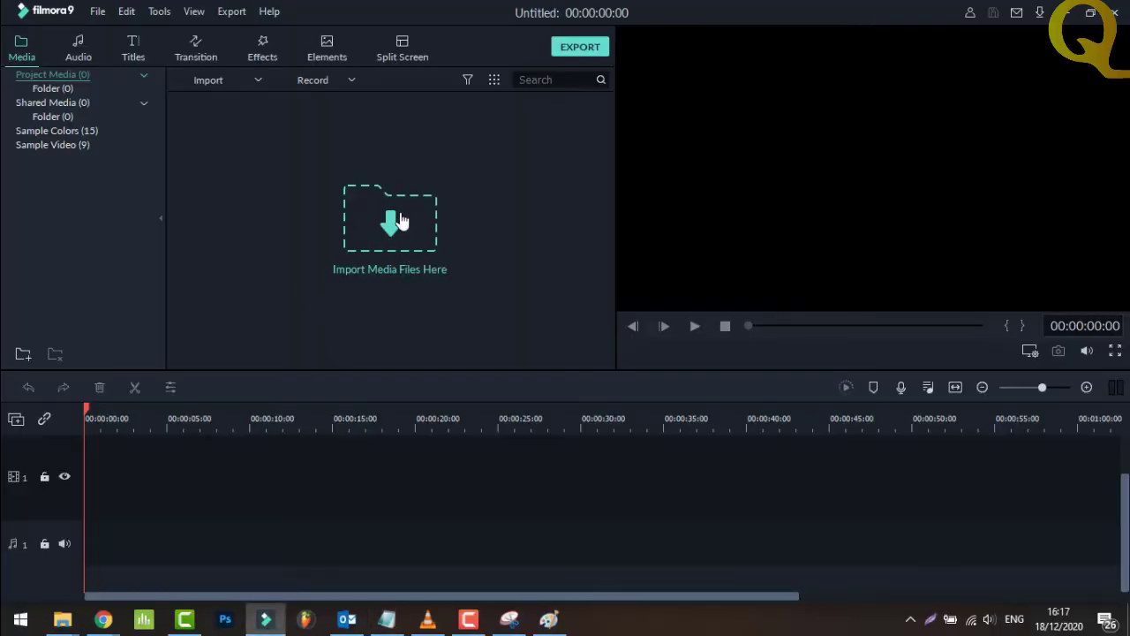
In Filmora, import Map No Line and Map with Line from FP #009\Contoh\B and place them in that order on video track 1.
left_click(396, 220)
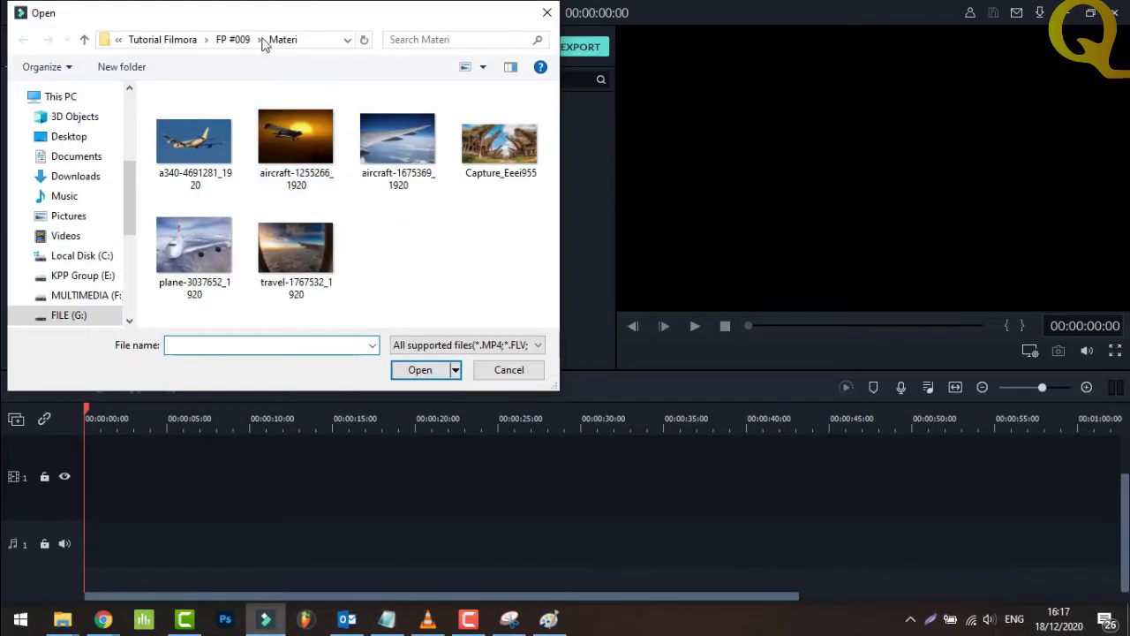
left_click(237, 41)
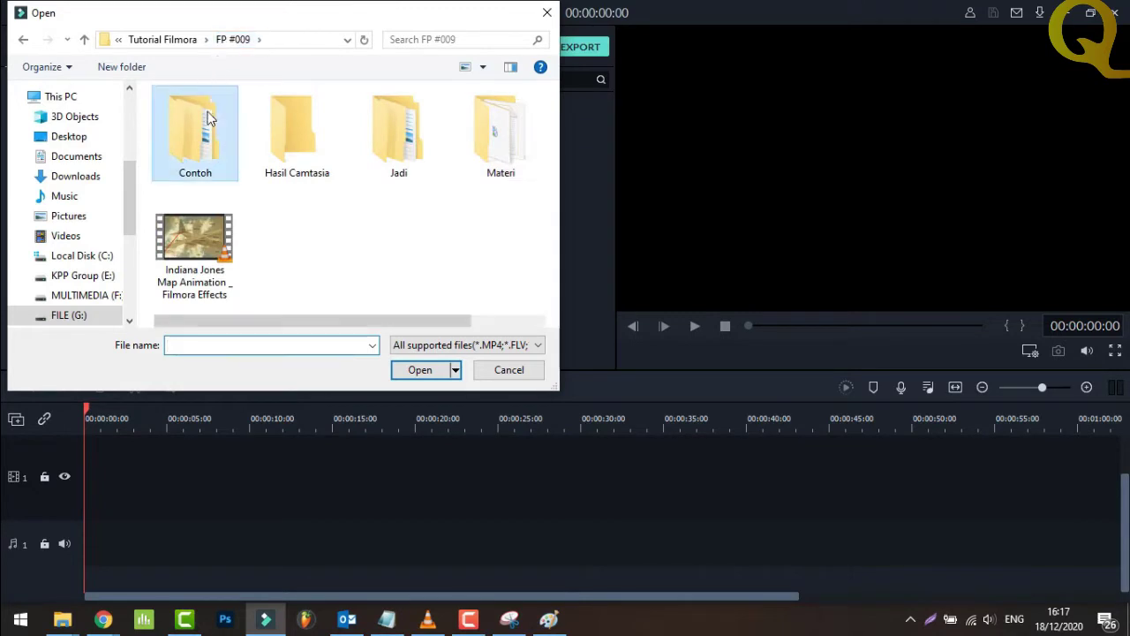
double_click(190, 142)
double_click(177, 134)
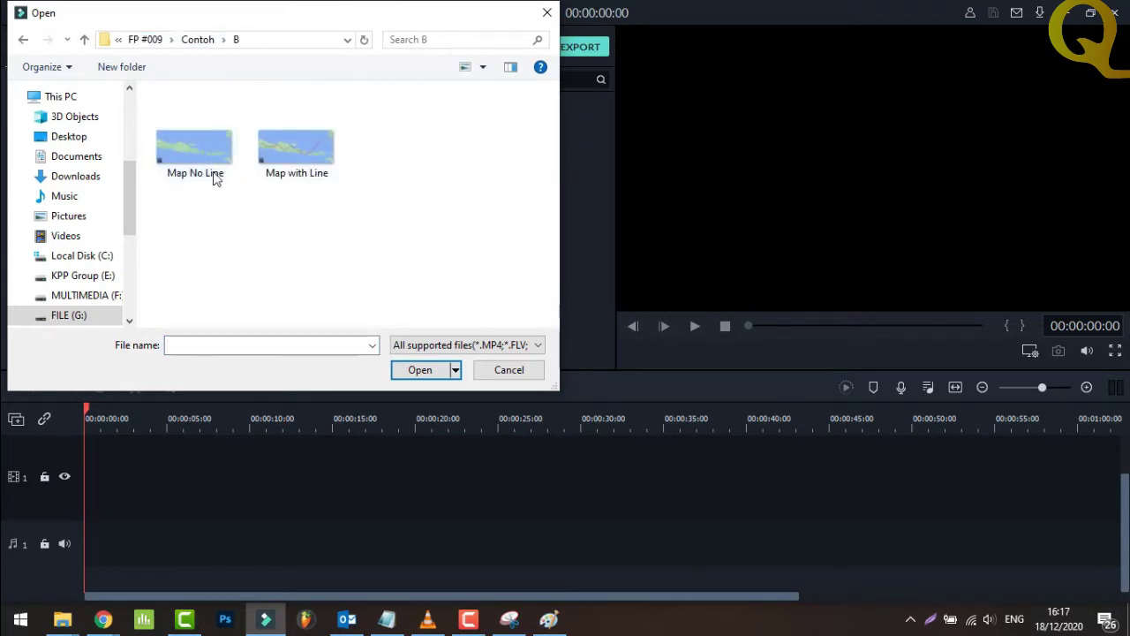
left_click_drag(337, 208, 219, 151)
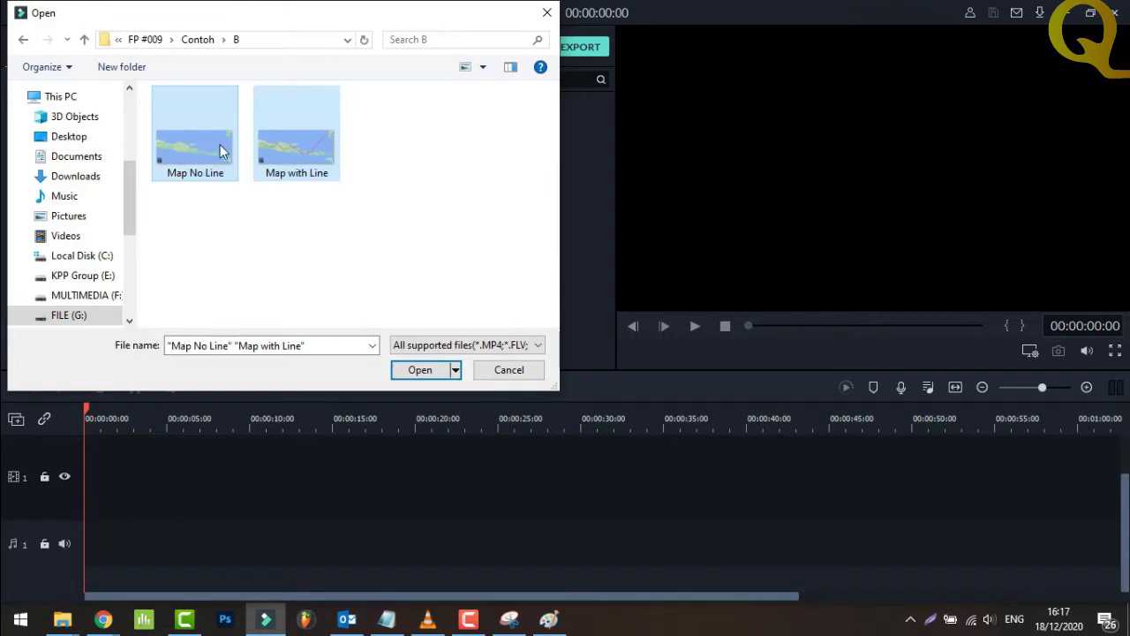
left_click(425, 367)
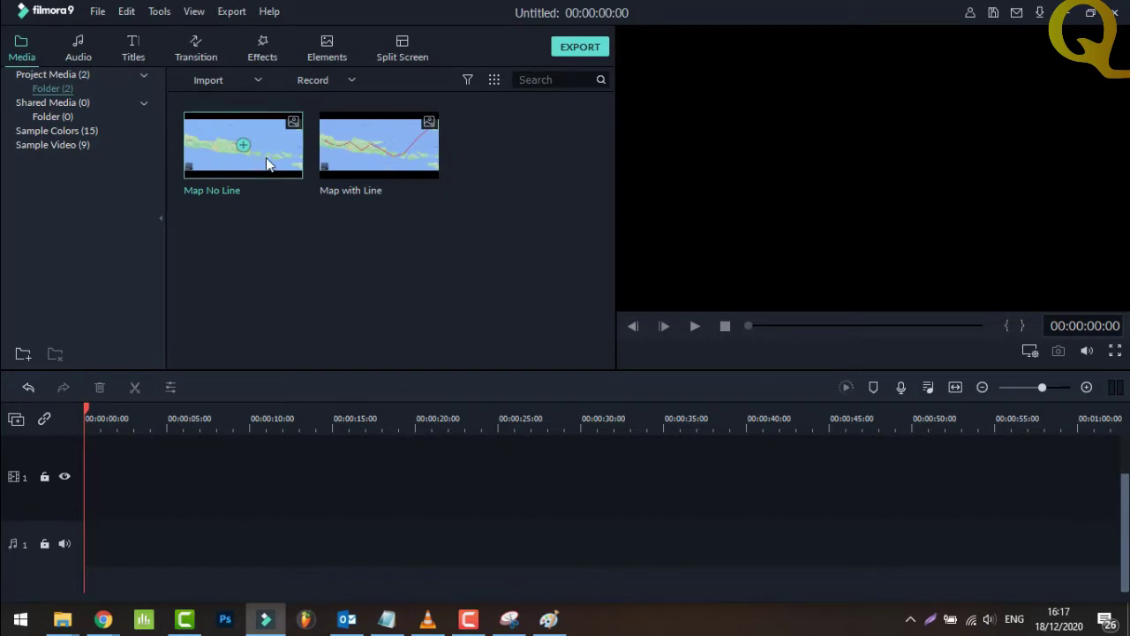
left_click_drag(276, 166, 92, 483)
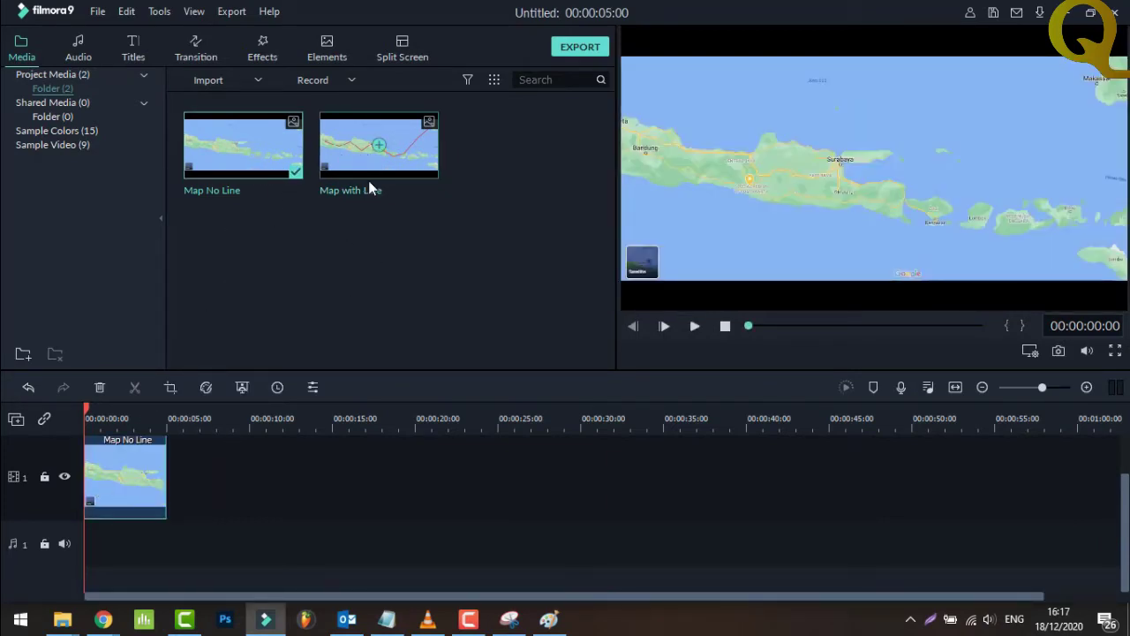
left_click_drag(410, 160, 173, 501)
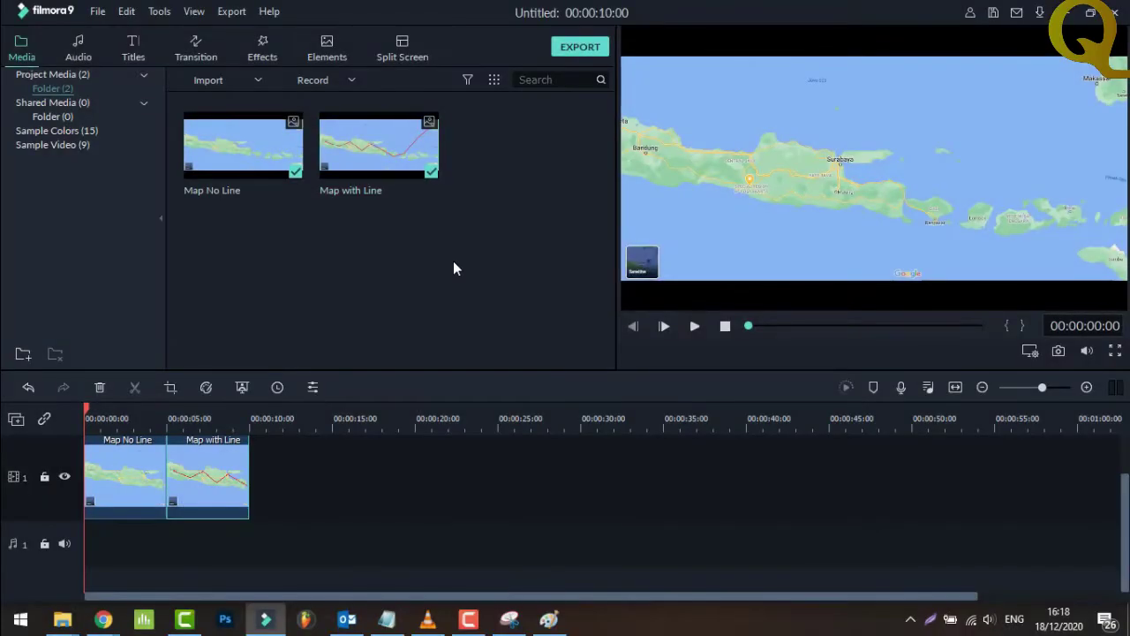
Apply the Erase Slide transition between the two map clips and stretch it across their full combined length.
left_click(196, 42)
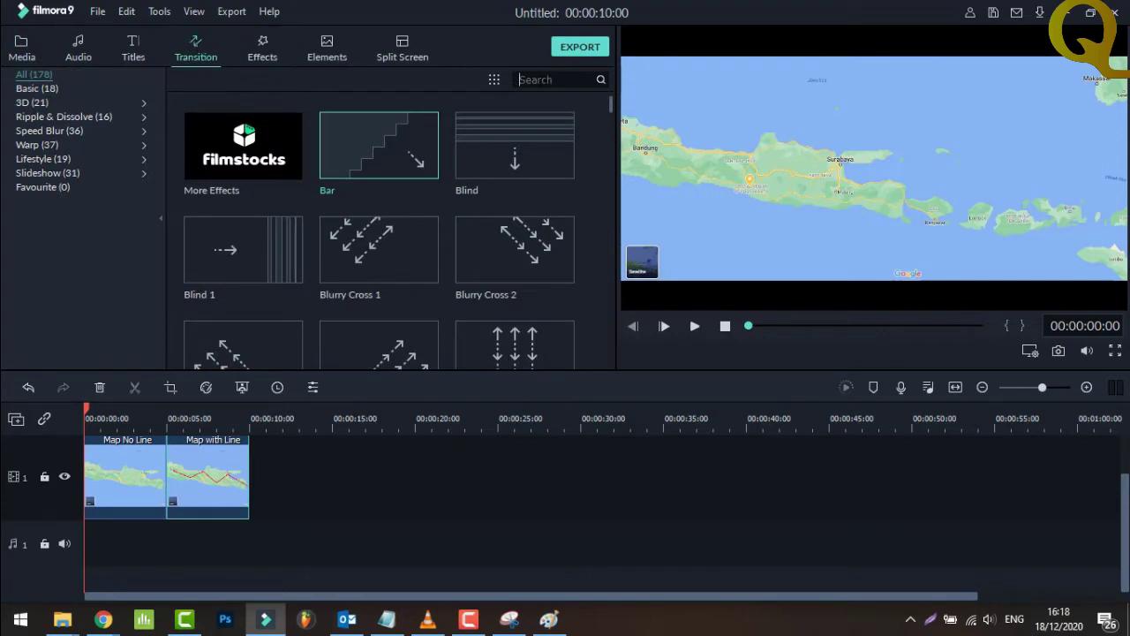
type("erase")
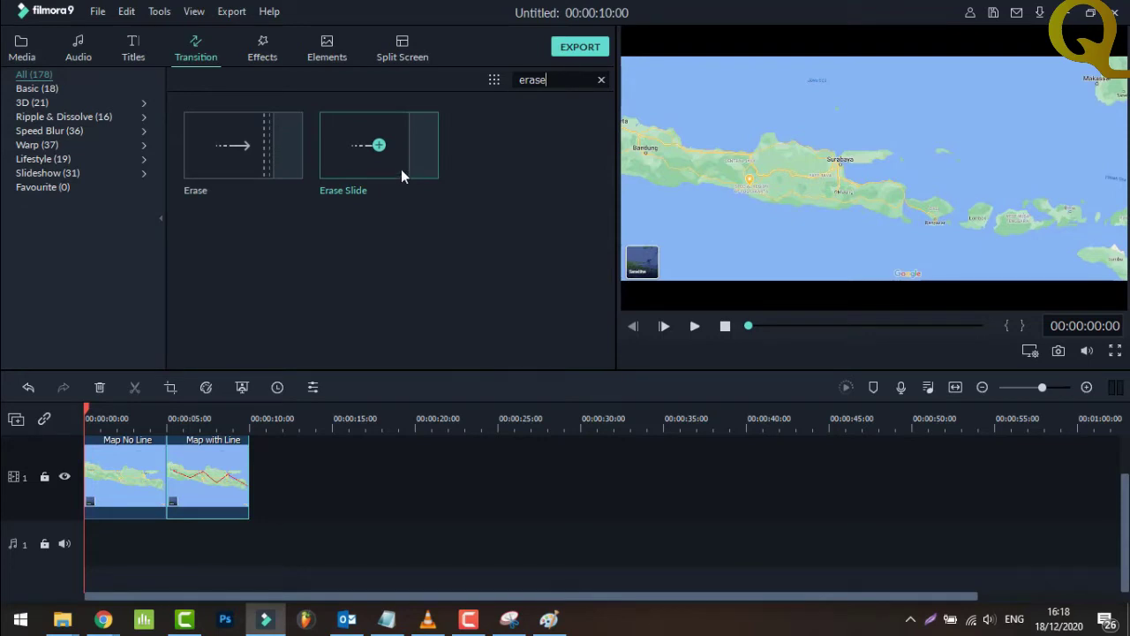
mouse_move(402, 162)
left_mouse_down()
mouse_move(170, 491)
mouse_move(159, 482)
left_mouse_up()
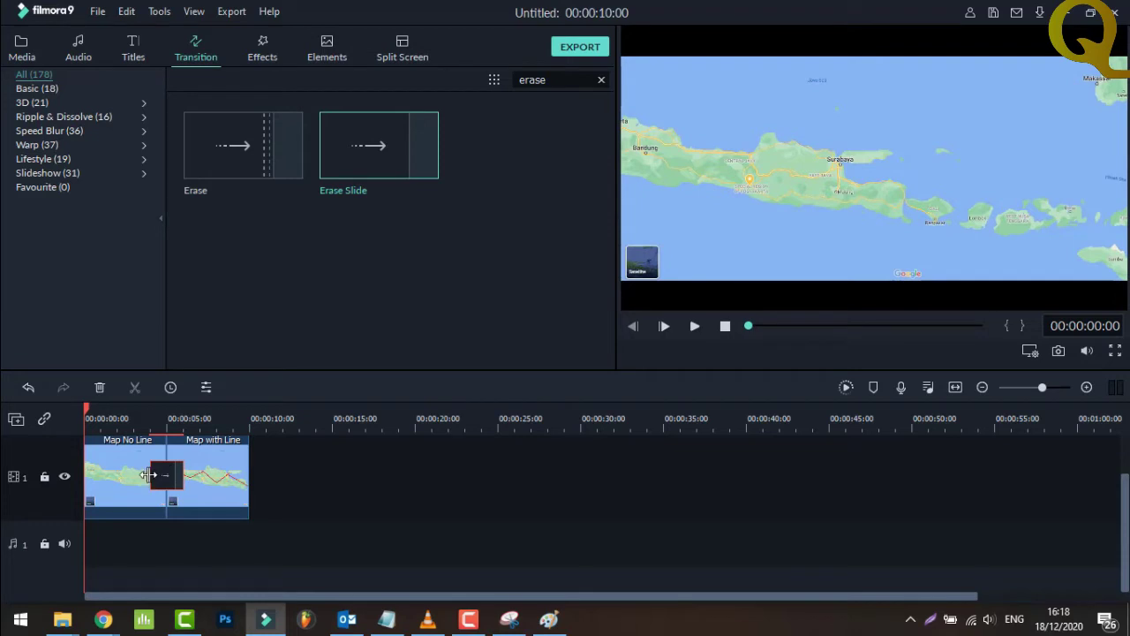
left_click_drag(149, 475, 74, 478)
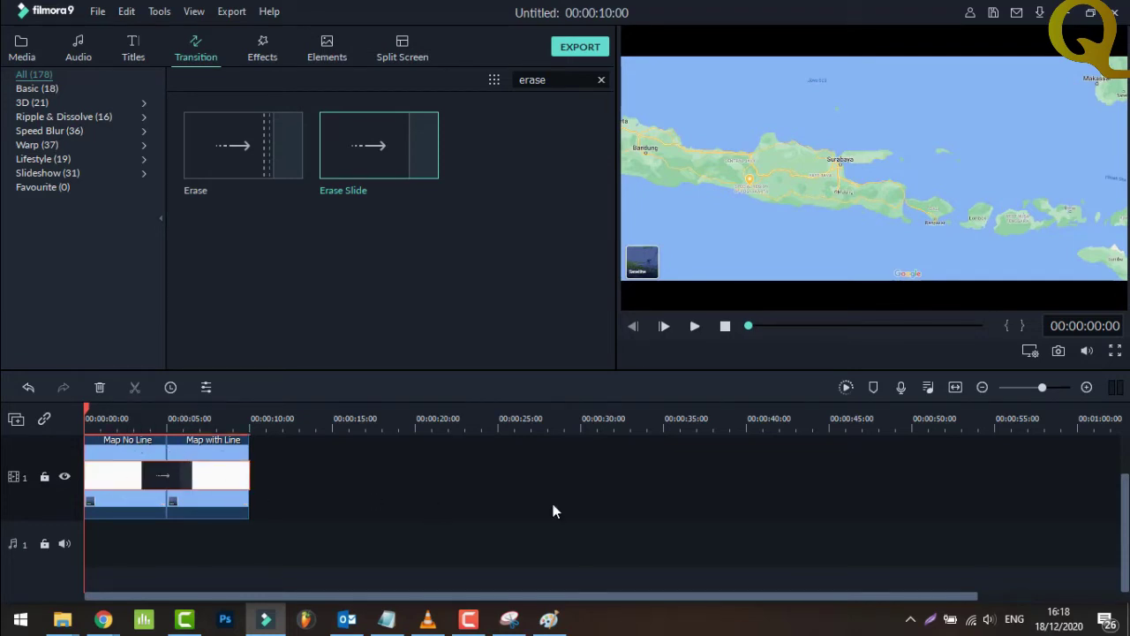
Render the timeline preview and play the map animation to check the route reveal.
left_click(848, 388)
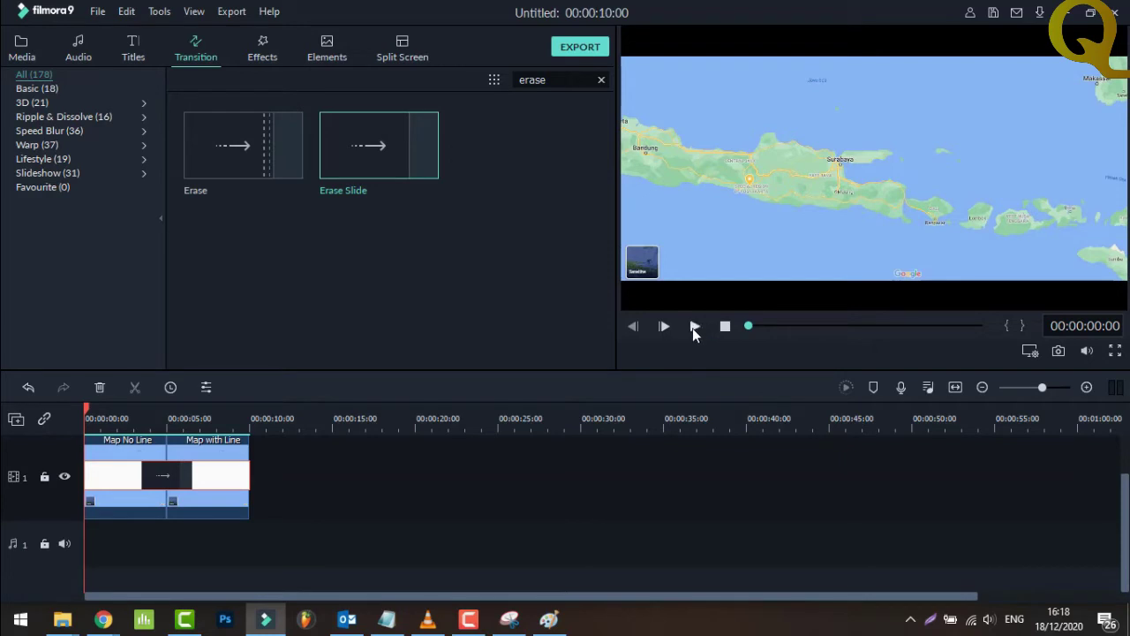
left_click(694, 327)
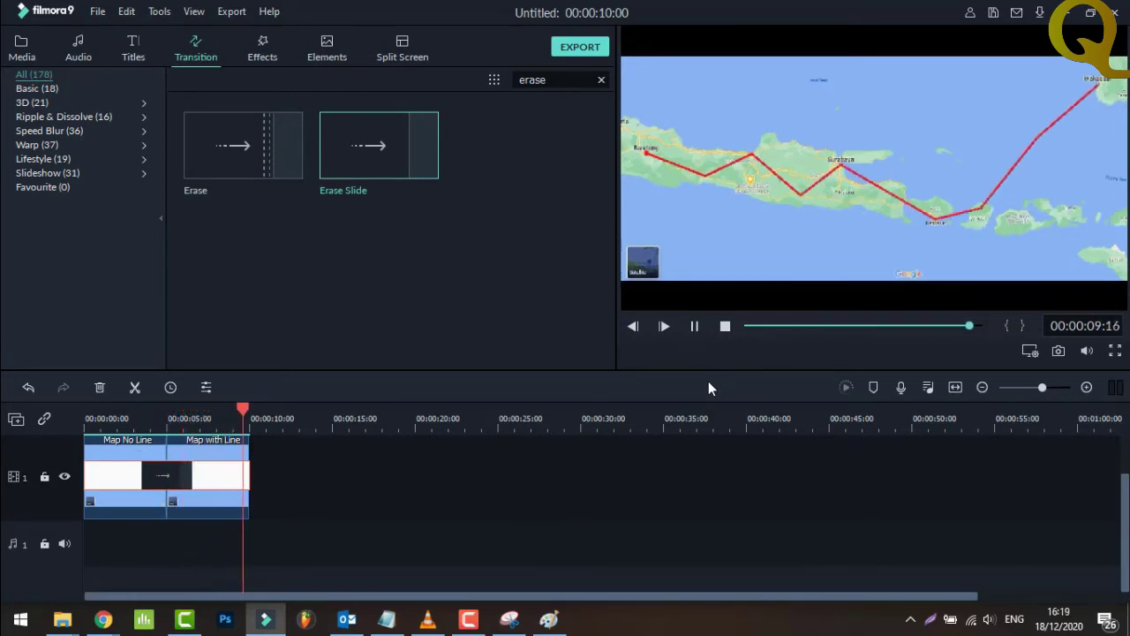
left_click(724, 326)
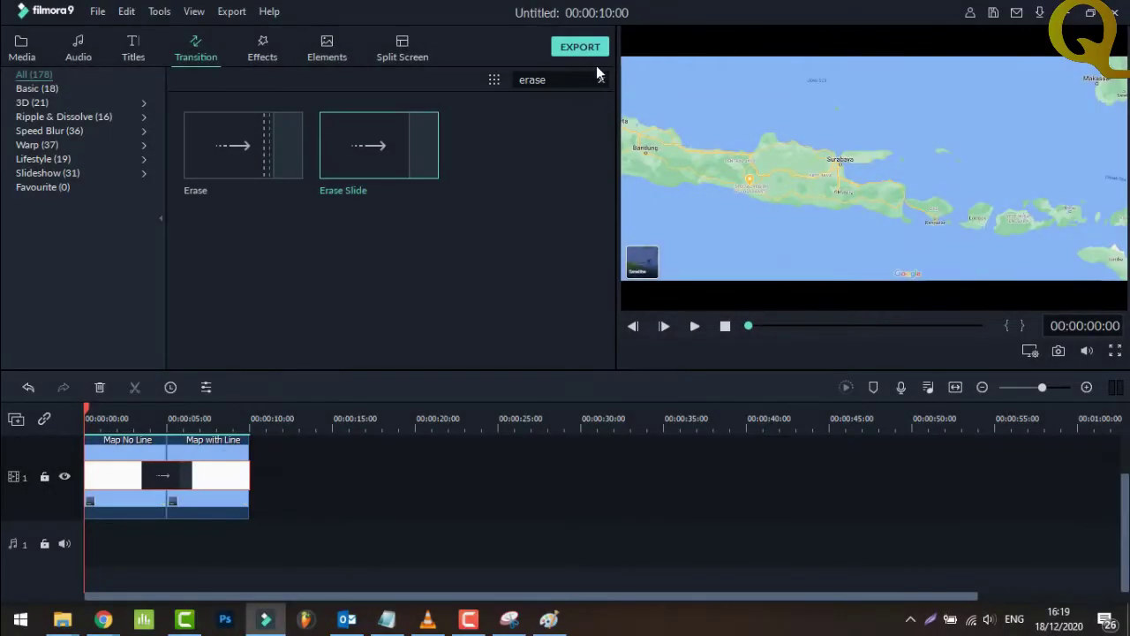
Export the timeline as an MP4 named Map Animation 1 and close the export window when finished.
left_click(579, 49)
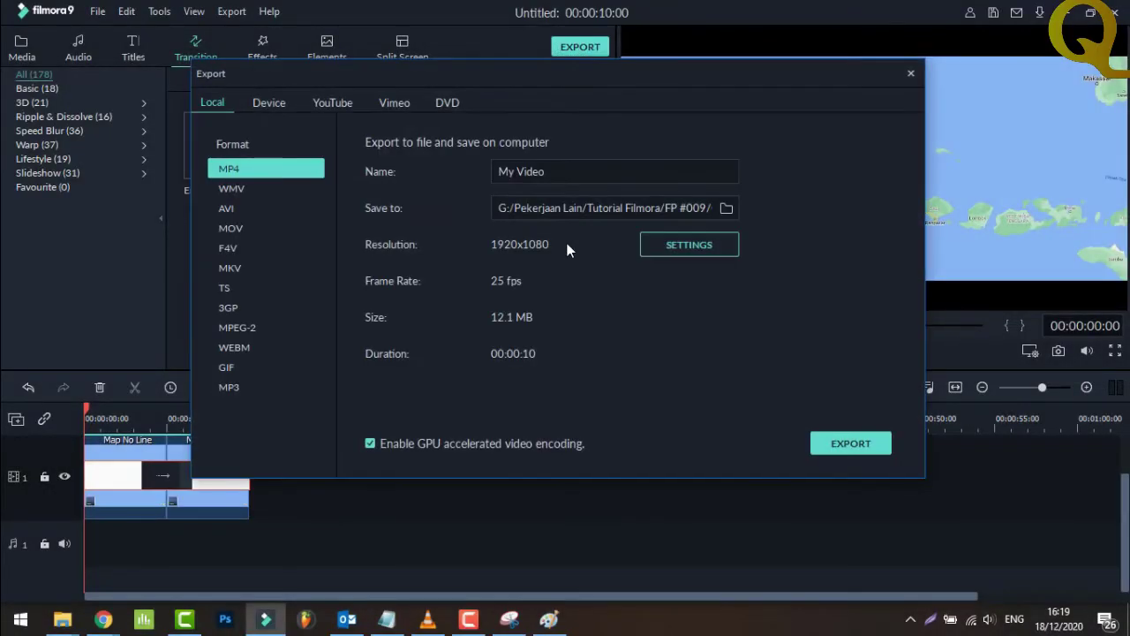
left_click_drag(546, 172, 483, 168)
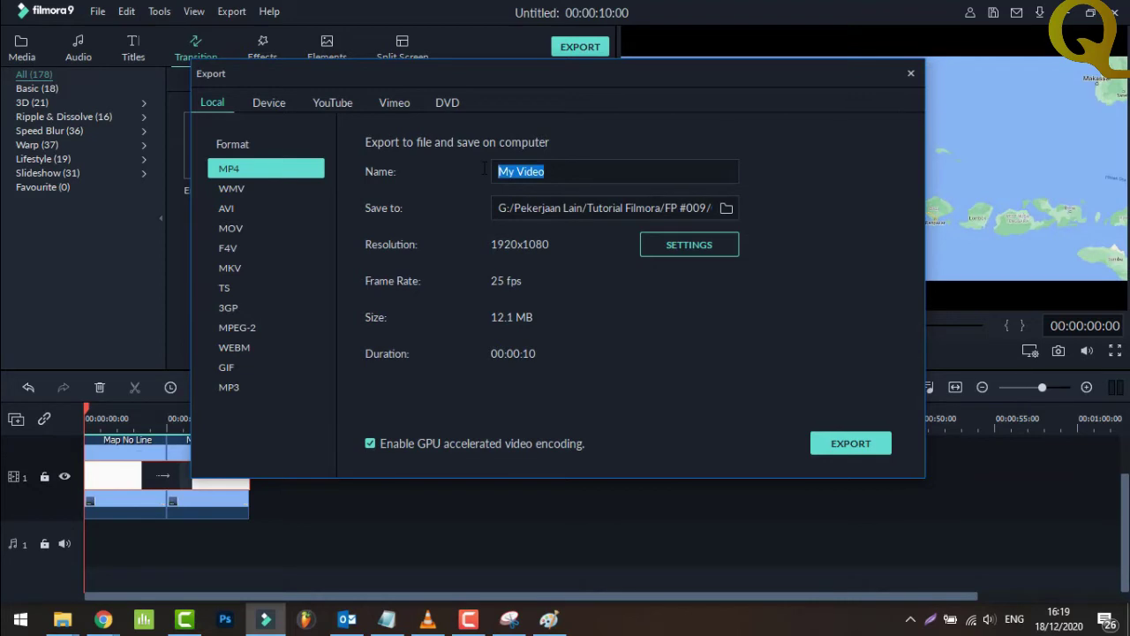
type("Map Animation 1")
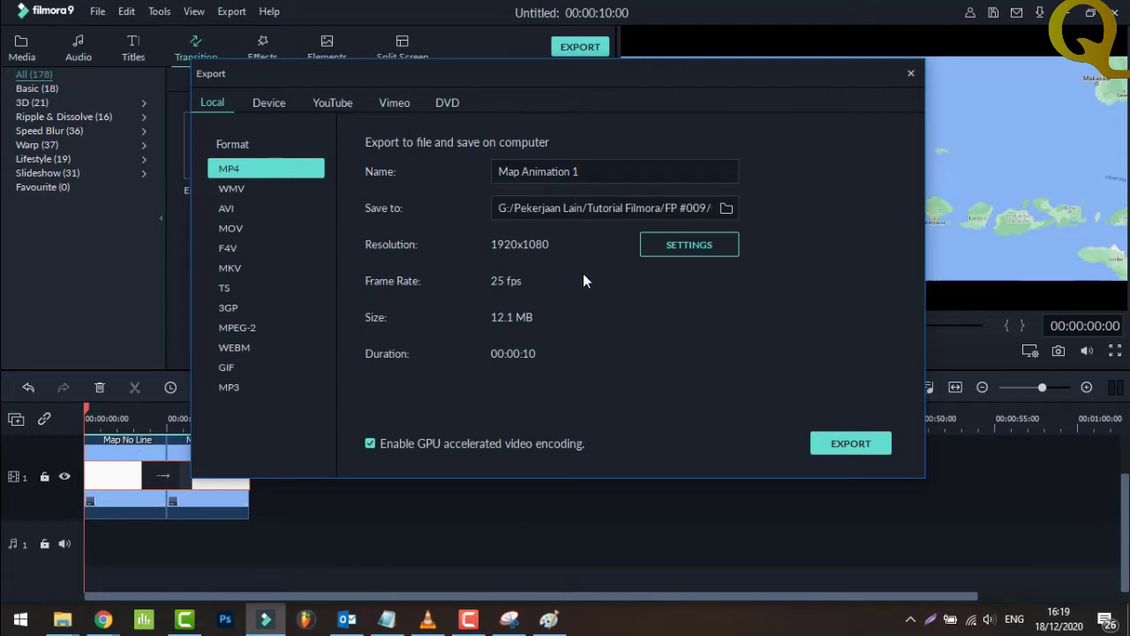
left_click(850, 443)
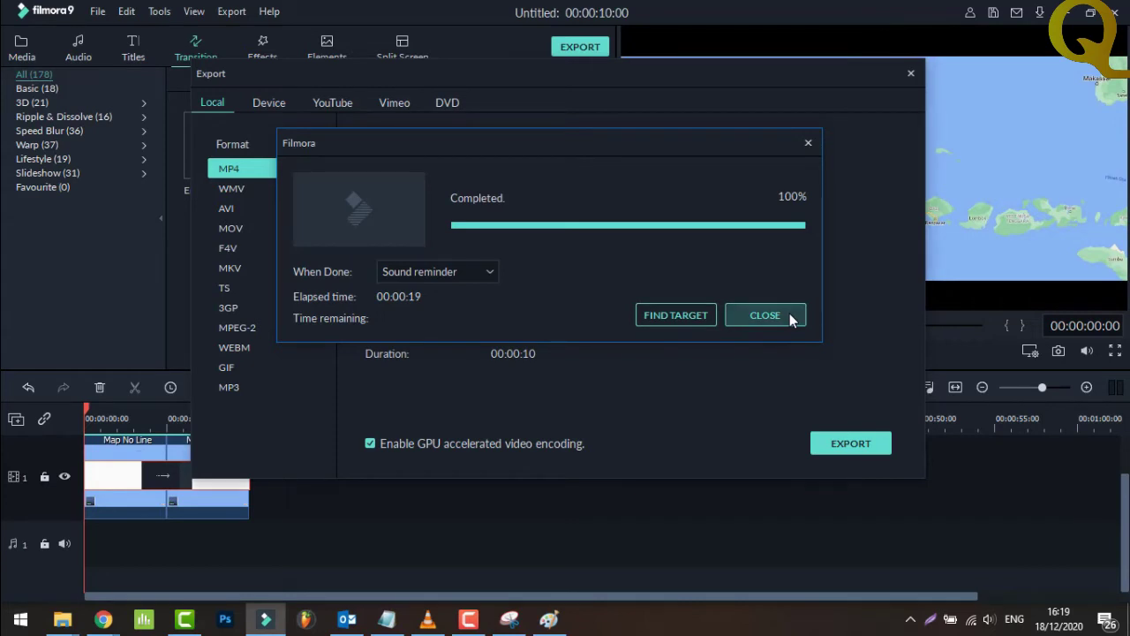
left_click(765, 315)
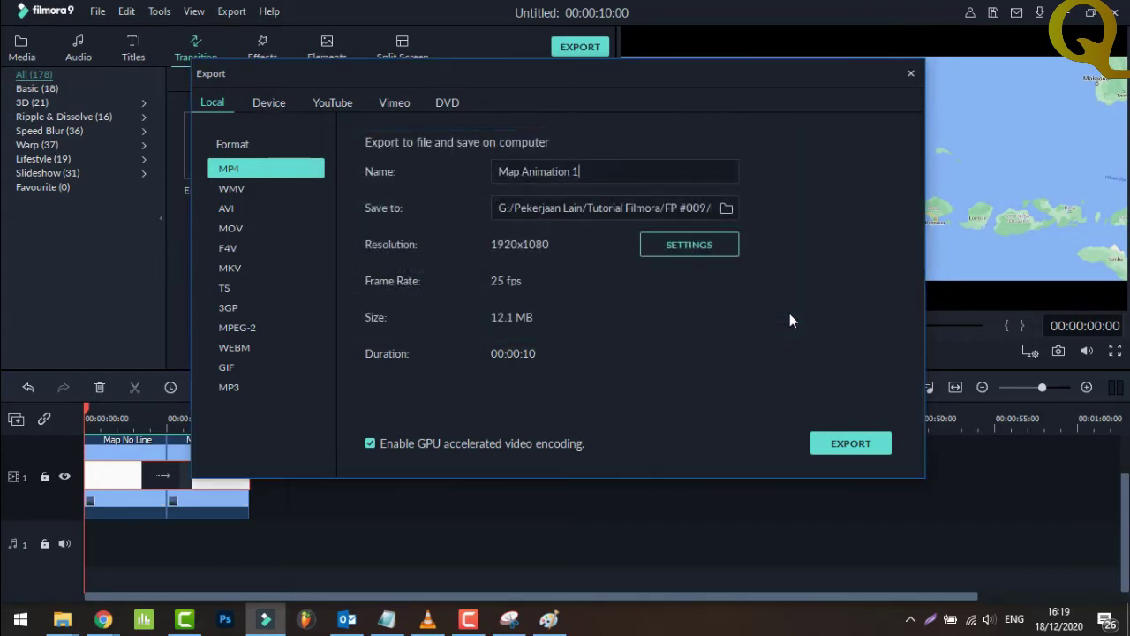
left_click(911, 74)
Delete the Erase Slide transition and both map clips from the timeline.
left_click_drag(311, 510, 108, 461)
left_click(131, 464)
right_click(130, 471)
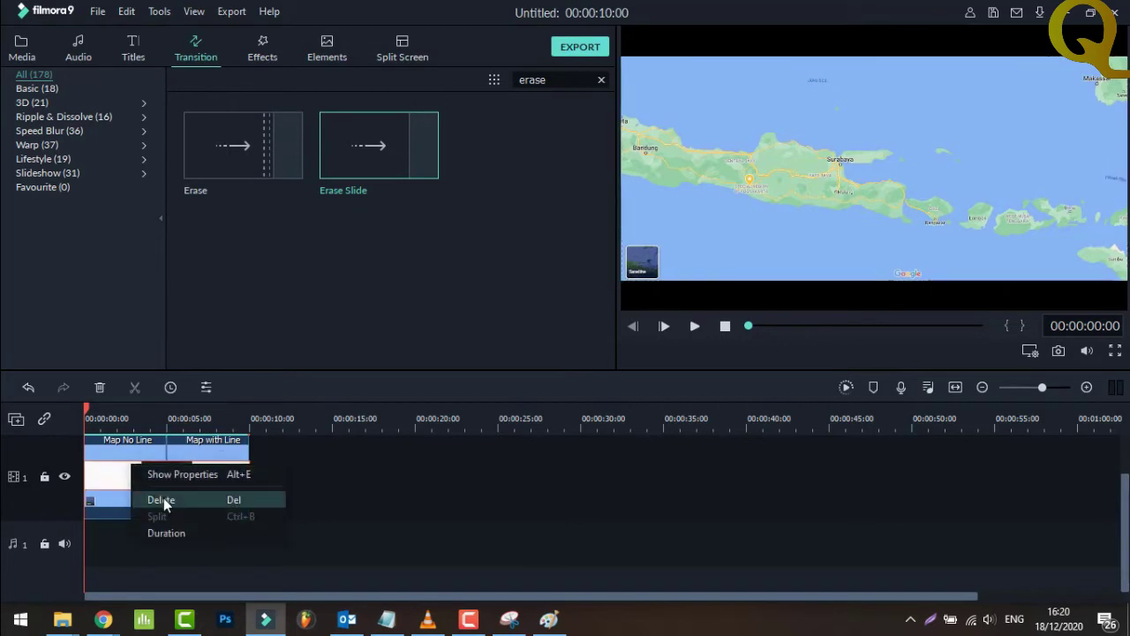
left_click(171, 506)
right_click(214, 477)
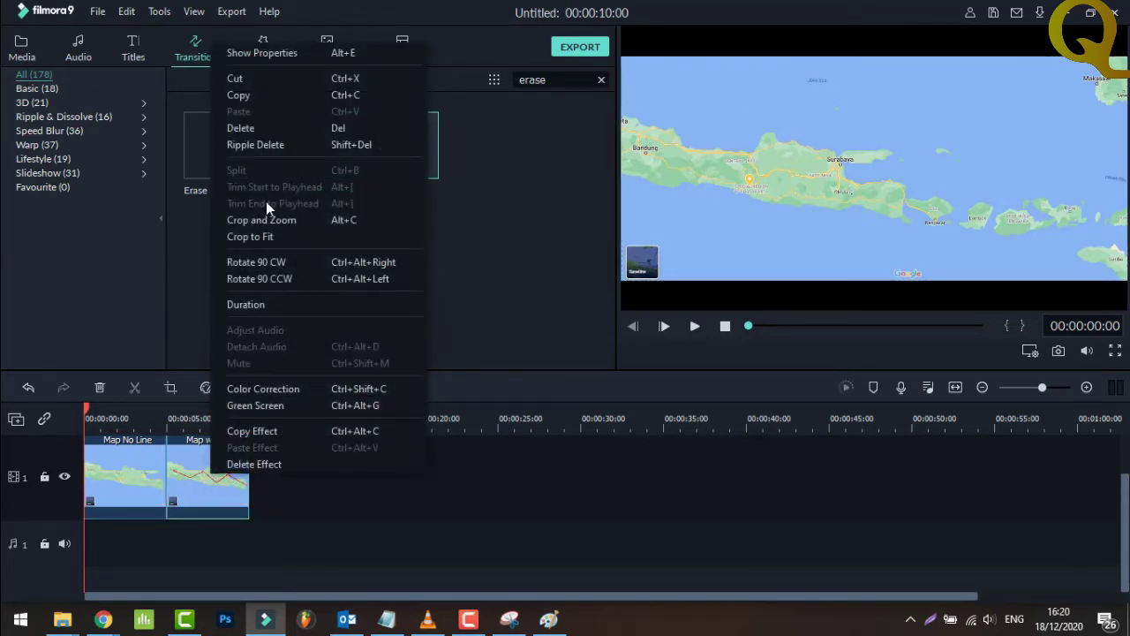
left_click(252, 128)
right_click(133, 477)
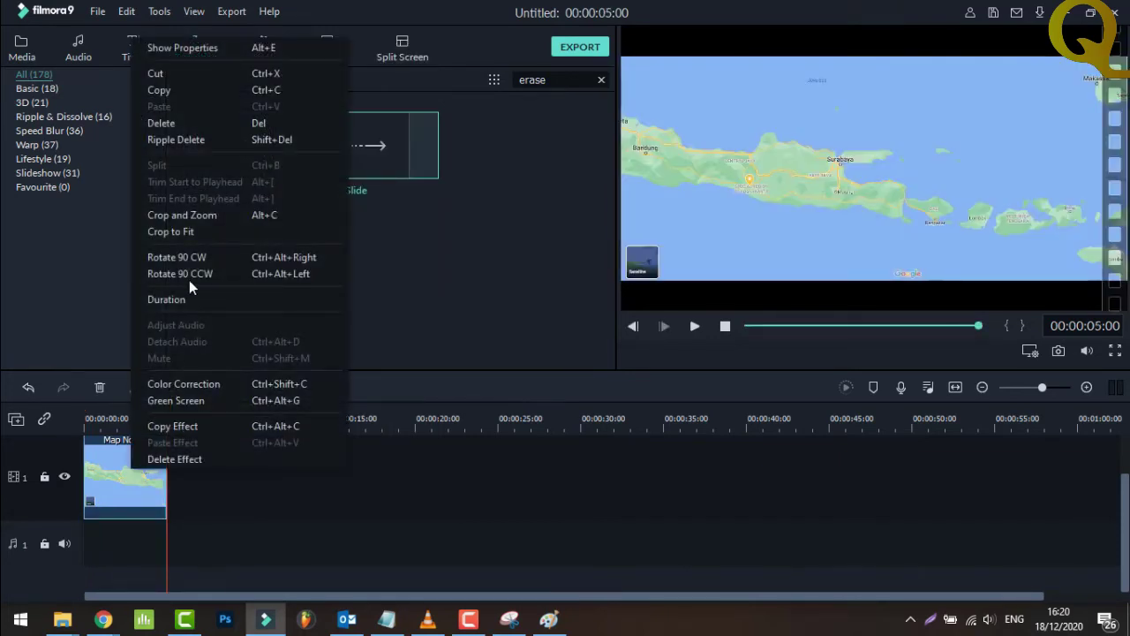
left_click(176, 121)
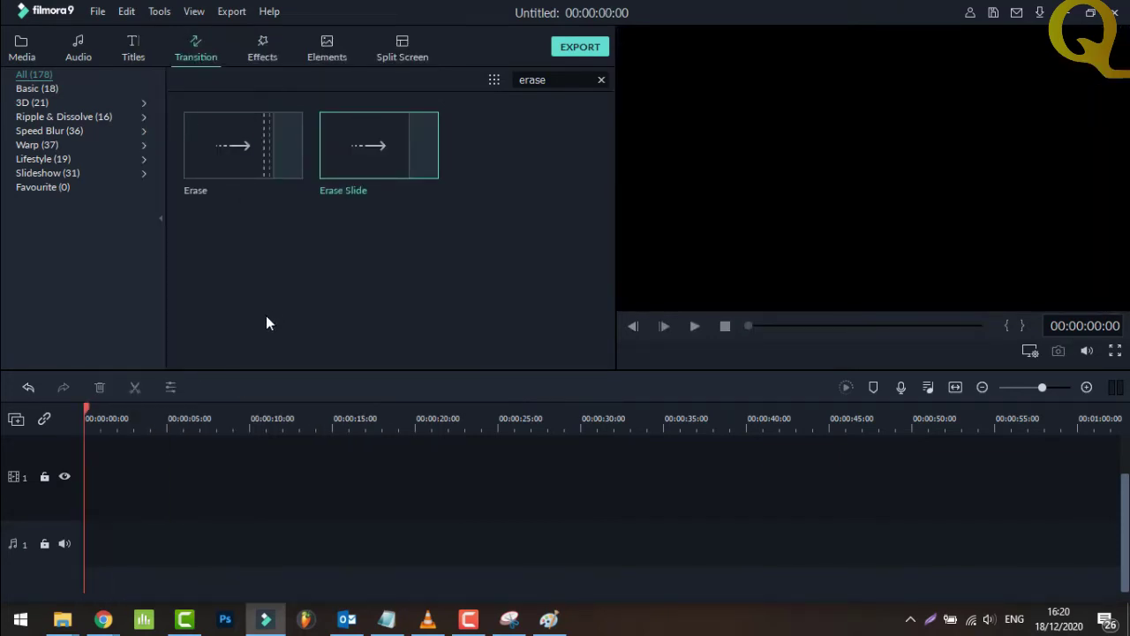
Import the Map Animation 1 video from the Contoh > A folder and place it at the start of video track 1.
left_click(27, 48)
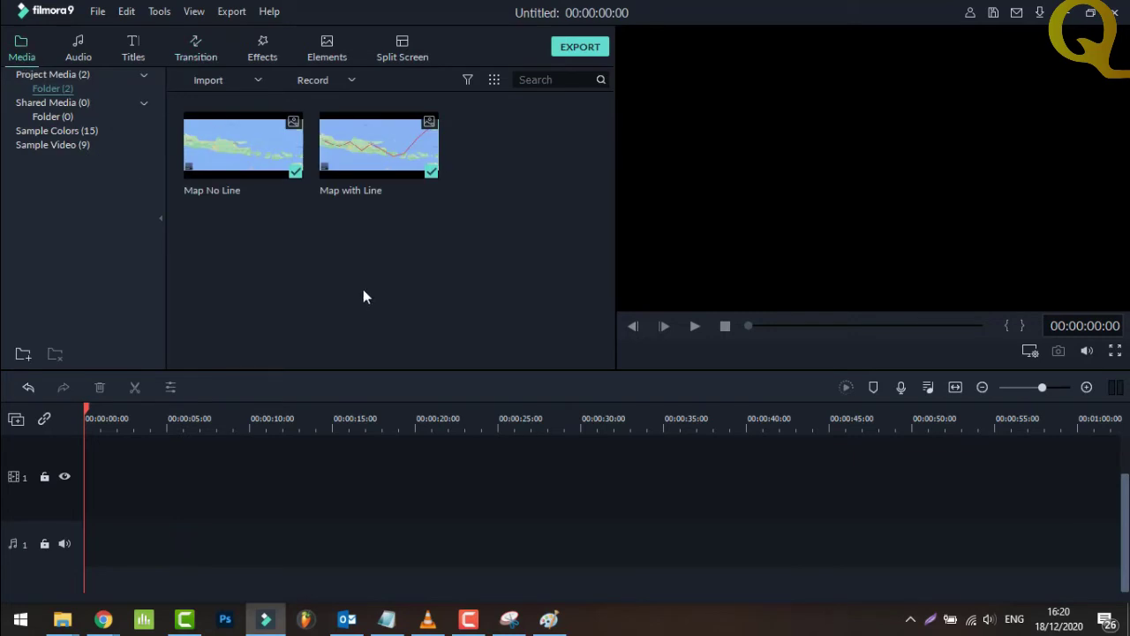
left_click(212, 81)
left_click(224, 98)
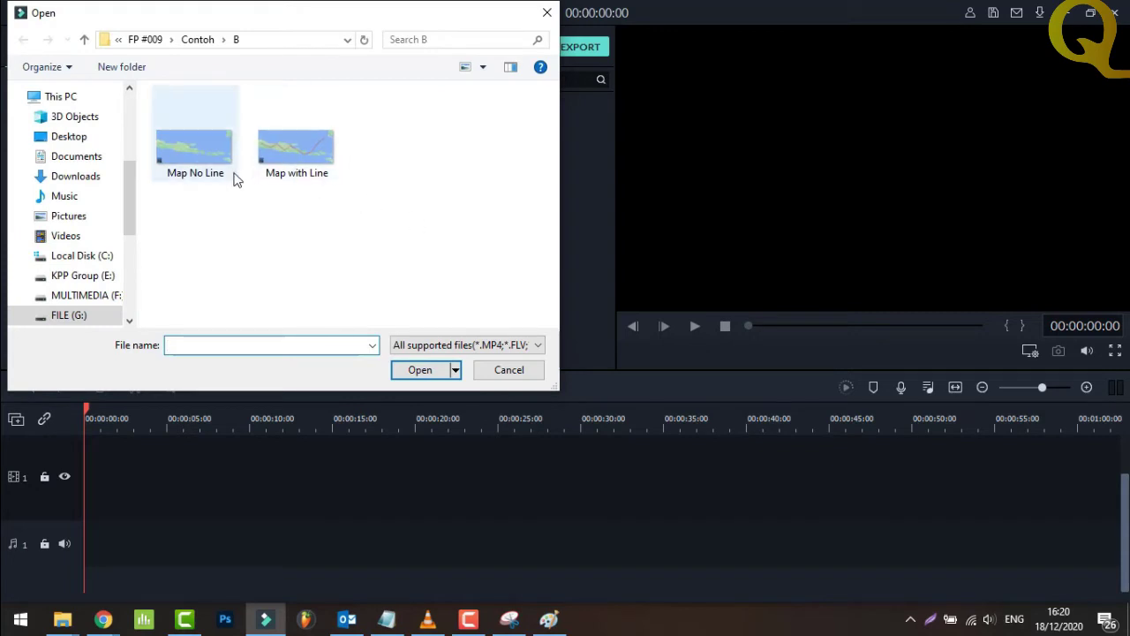
left_click(202, 40)
double_click(186, 114)
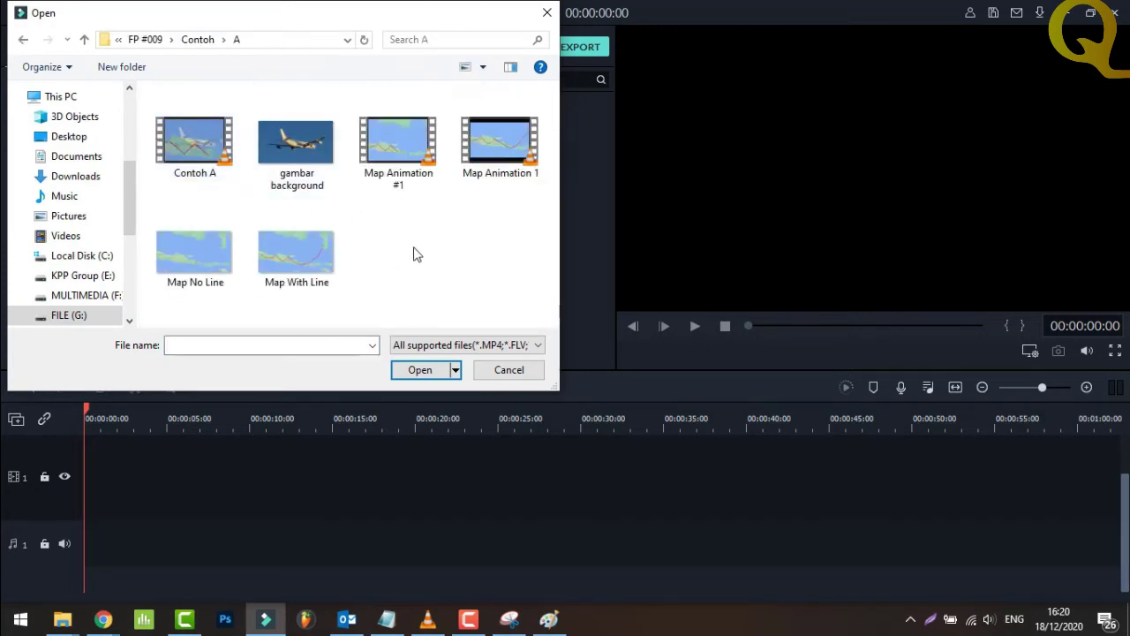
left_click(499, 148)
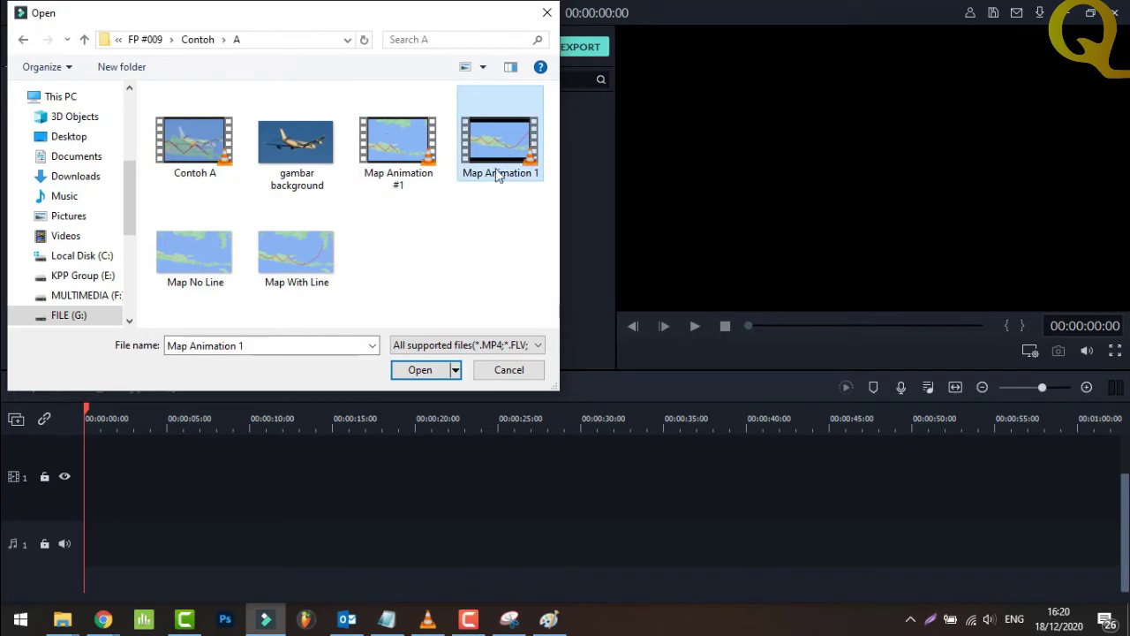
left_click(422, 370)
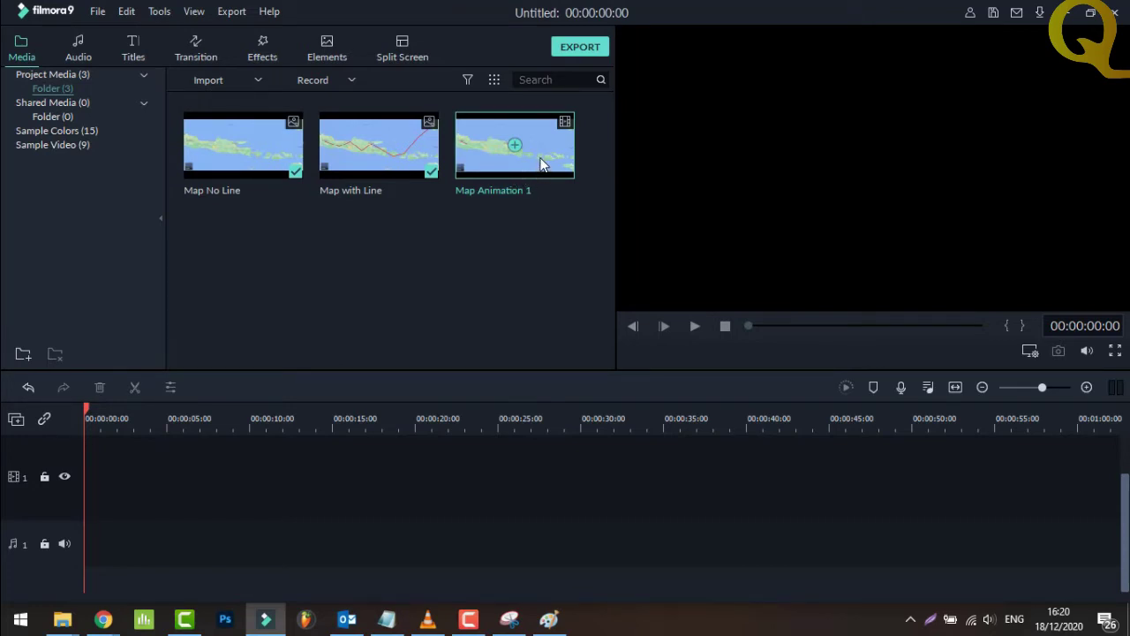
left_click_drag(541, 164, 89, 492)
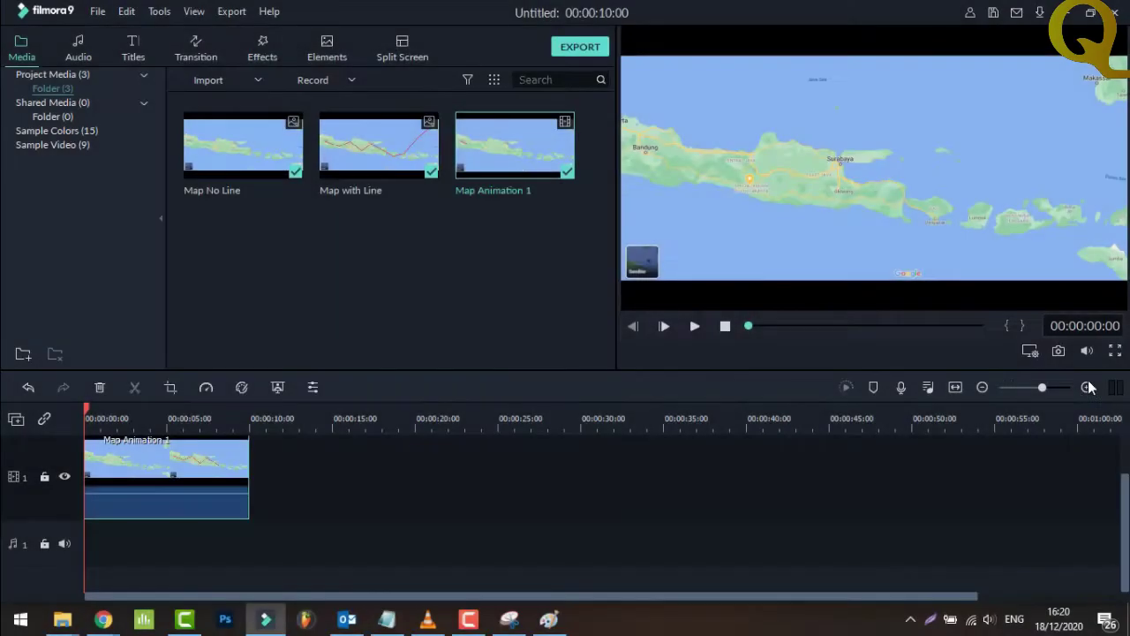
Split the Map Animation 1 clip at 00:00:02:15 and delete the part before the cut.
left_click(1087, 391)
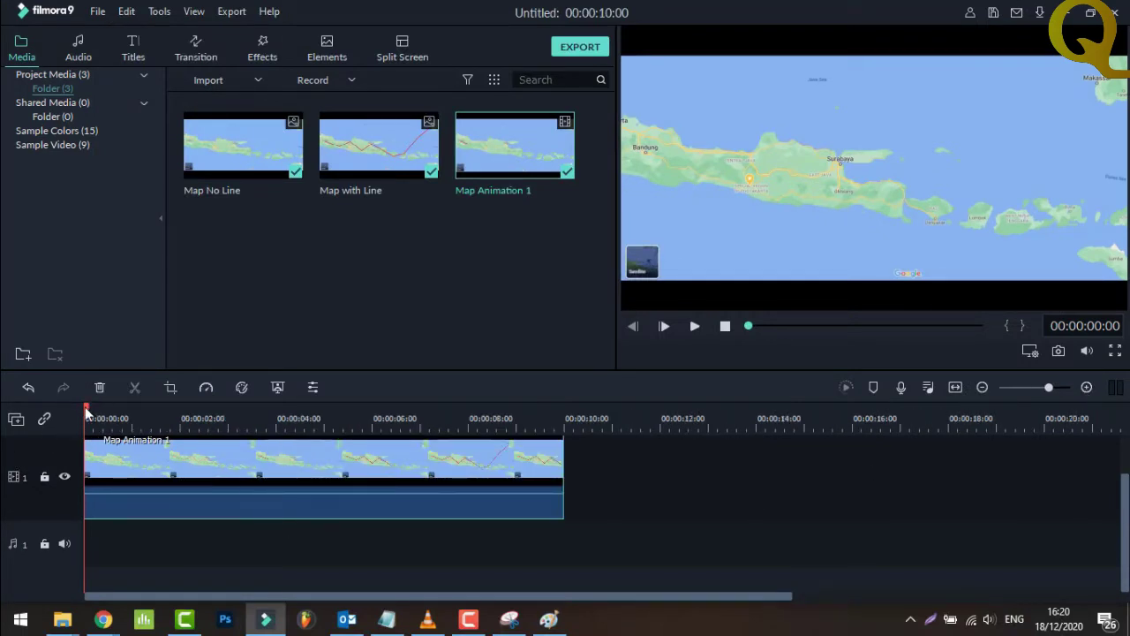
left_click_drag(88, 407, 126, 419)
left_click_drag(141, 421, 209, 422)
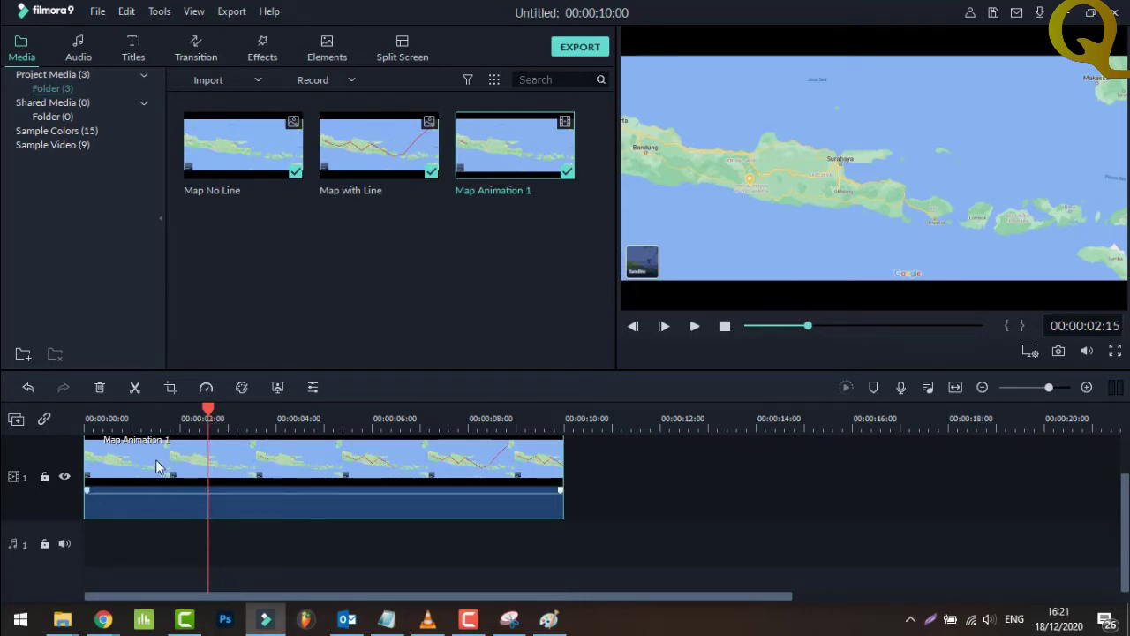
left_click(135, 388)
right_click(158, 472)
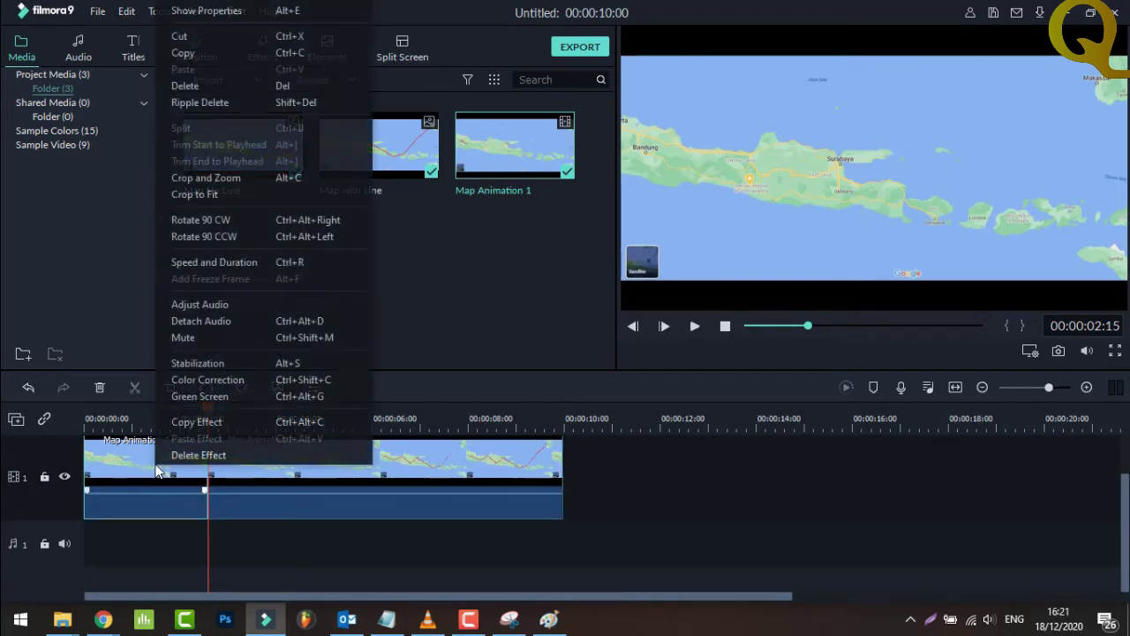
left_click(197, 87)
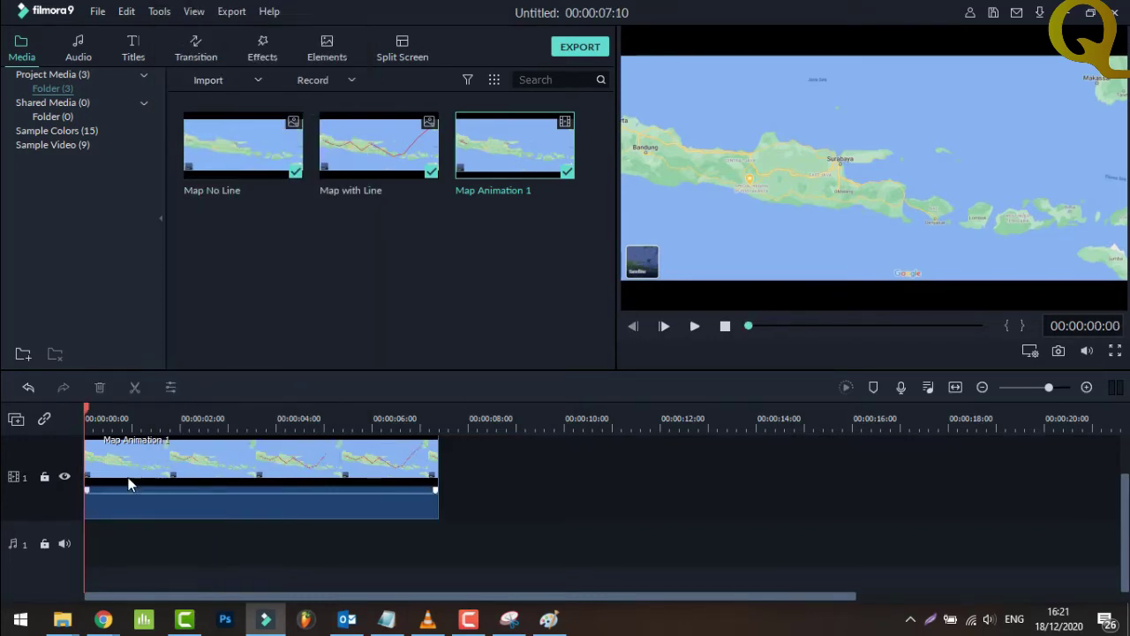
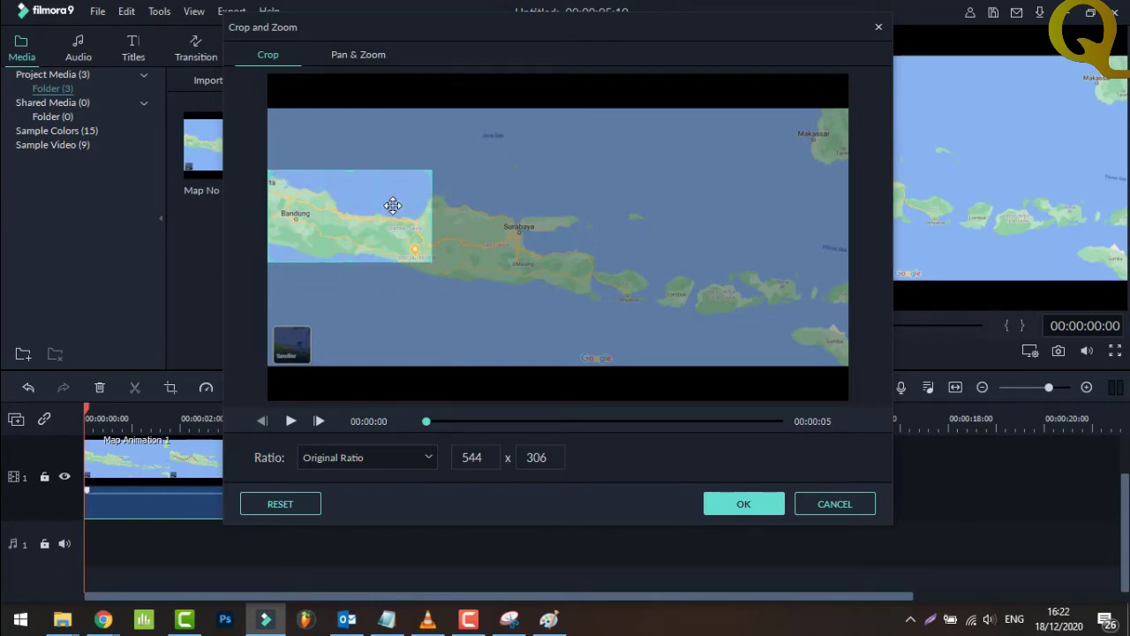
Crop the clip to a 624 x 351 frame around Bandung and Central Java, keeping the original ratio.
left_click_drag(432, 260, 451, 282)
mouse_move(431, 240)
left_mouse_down()
mouse_move(427, 271)
mouse_move(418, 249)
left_mouse_up()
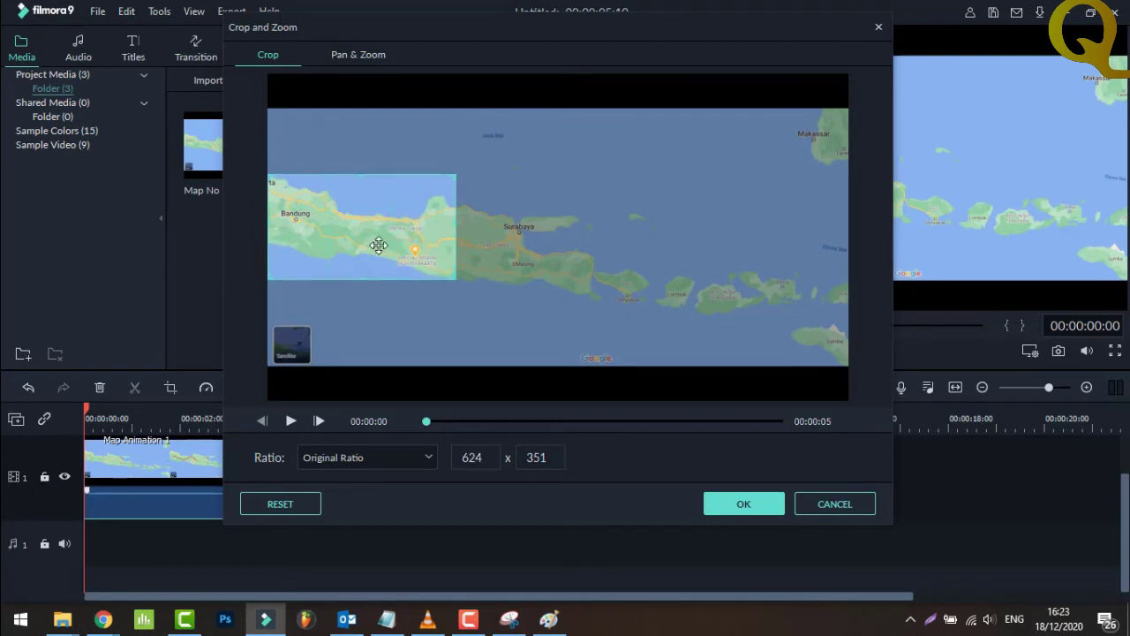
left_click(742, 501)
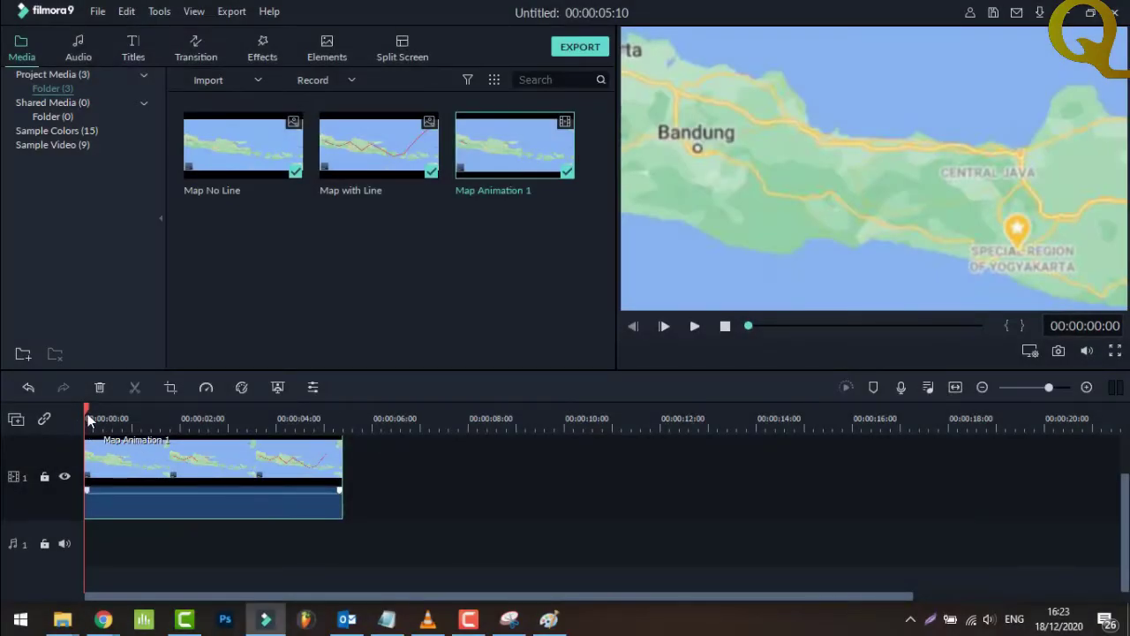
Split the cropped map clip at 00:00:00:05.
left_click_drag(86, 417, 96, 423)
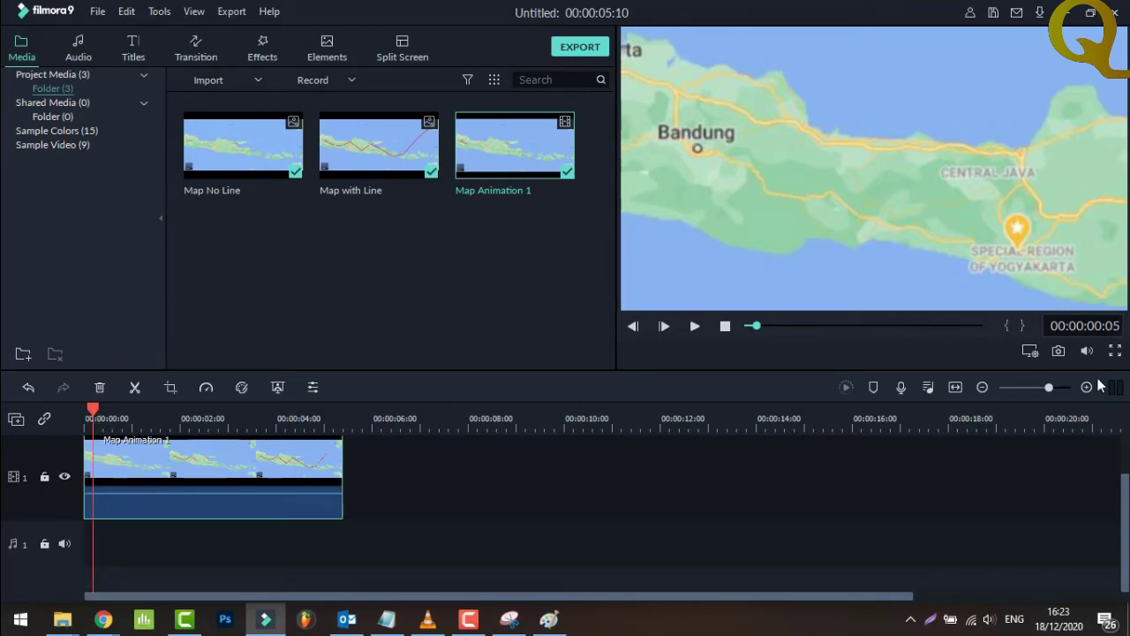
left_click(1086, 387)
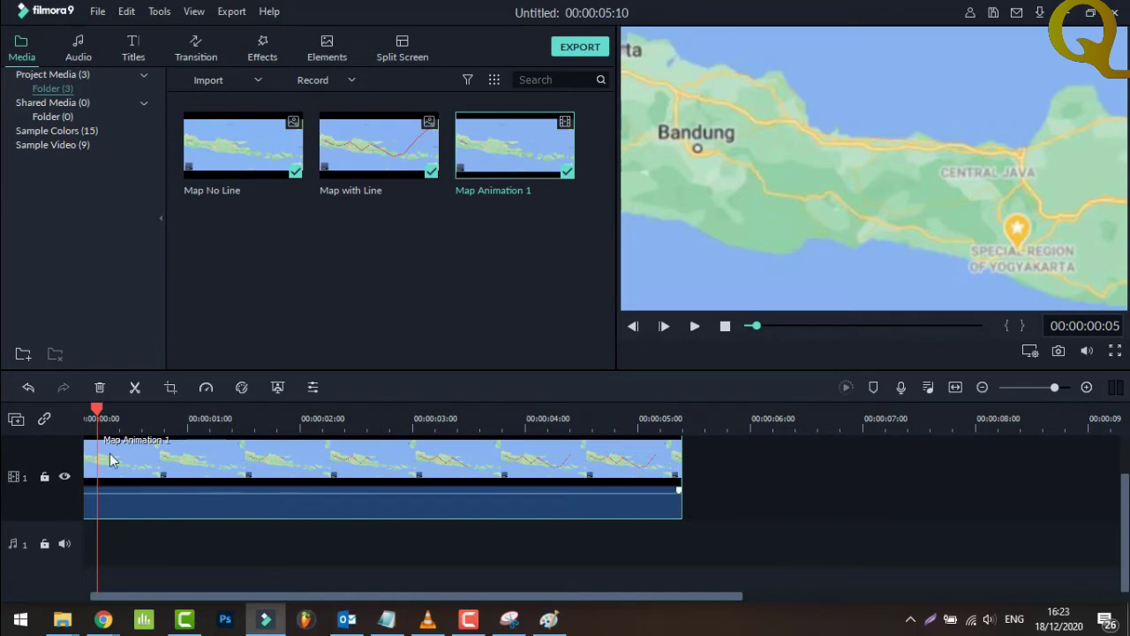
left_click(135, 387)
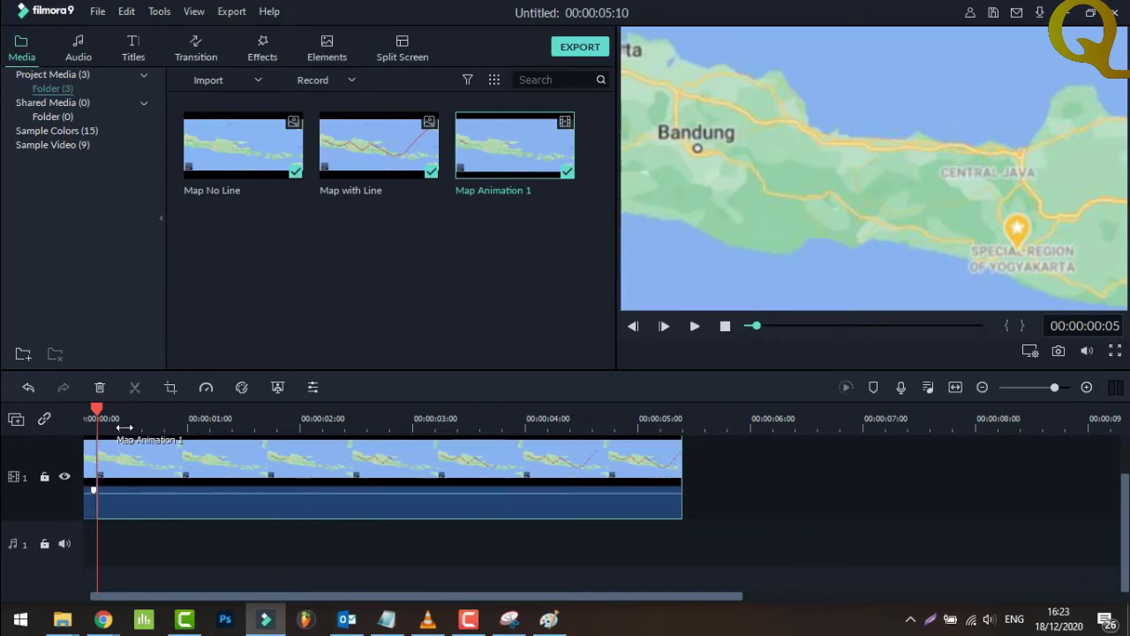
Apply Pan & Zoom to the longer second segment, ending on a frame of about 1200 x 675 covering Surabaya to Makassar.
right_click(154, 469)
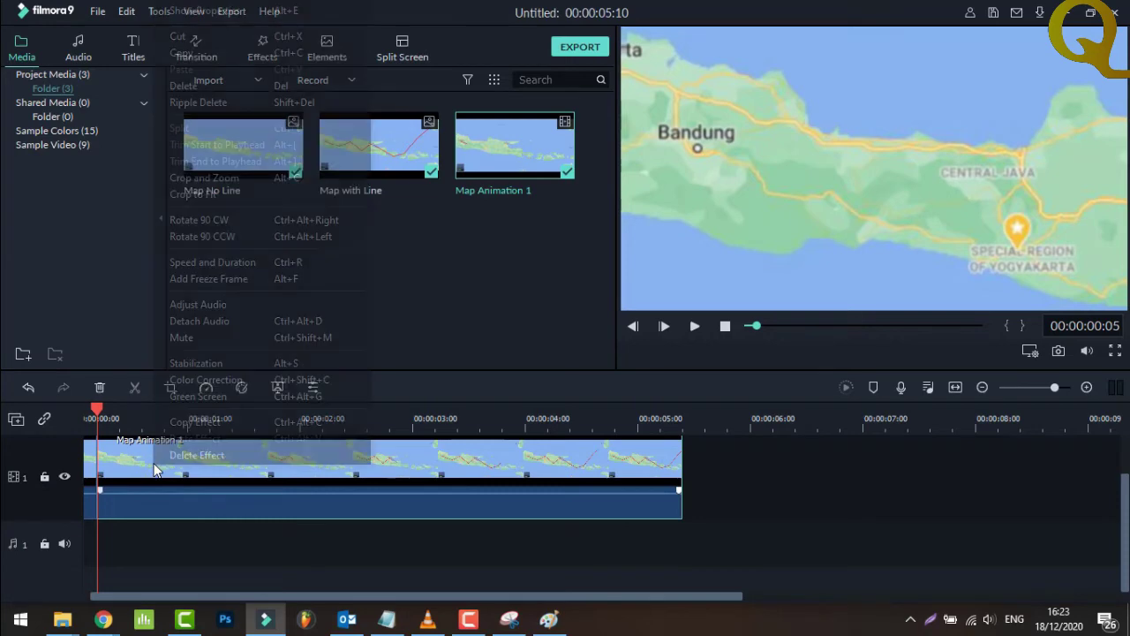
left_click(222, 179)
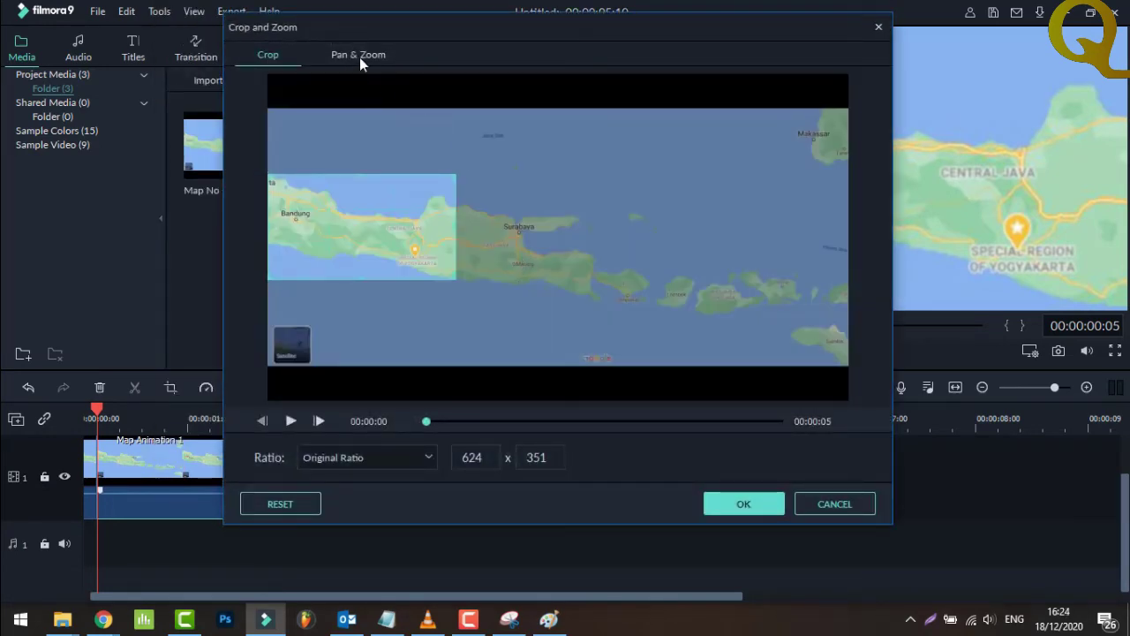
left_click(360, 53)
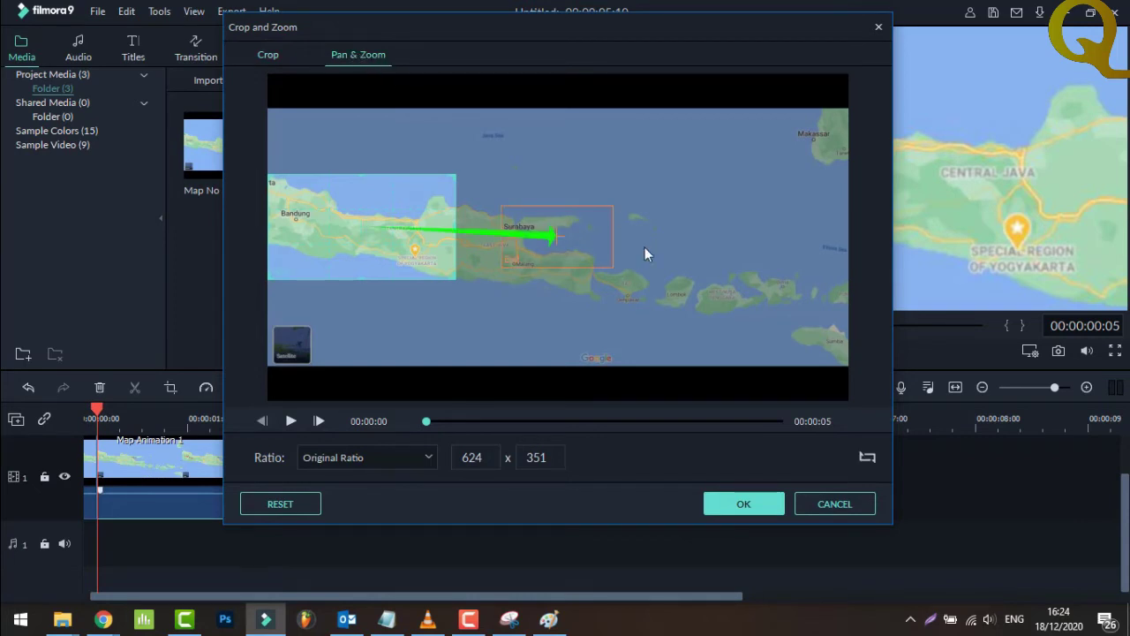
left_click_drag(579, 249, 846, 354)
left_click_drag(790, 322, 800, 279)
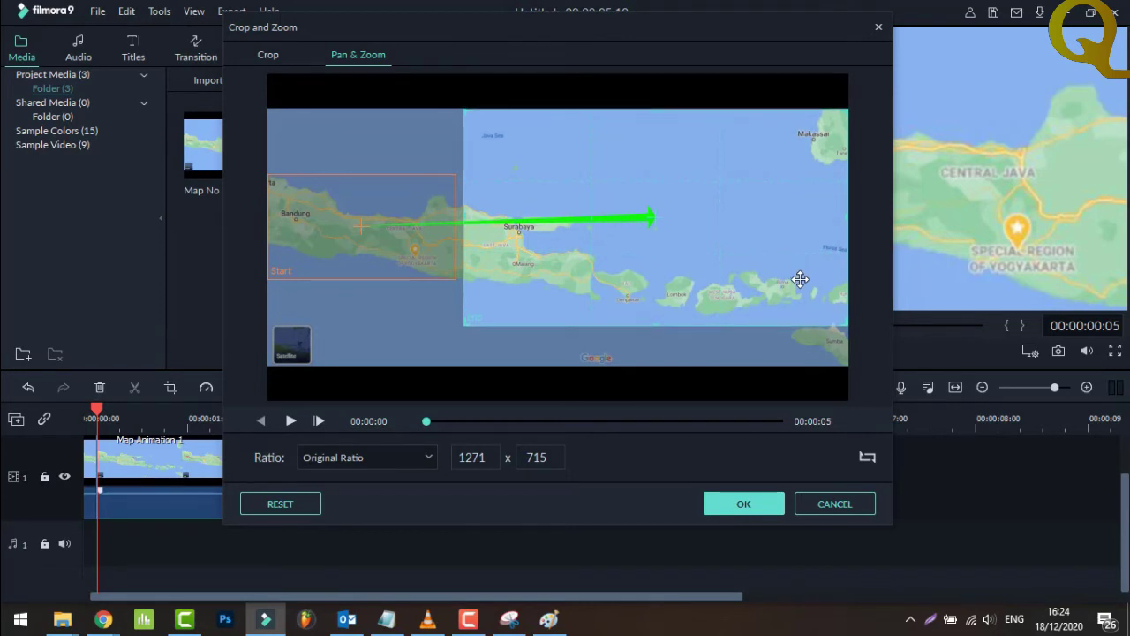
left_click_drag(472, 322, 490, 312)
left_click_drag(670, 253, 710, 234)
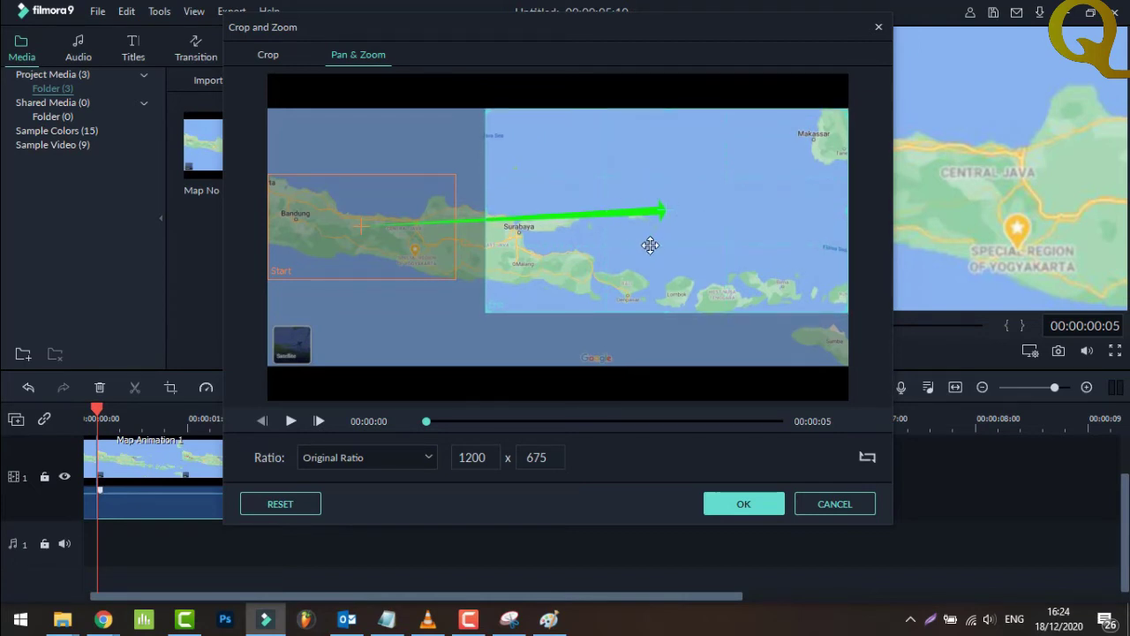
left_click(743, 505)
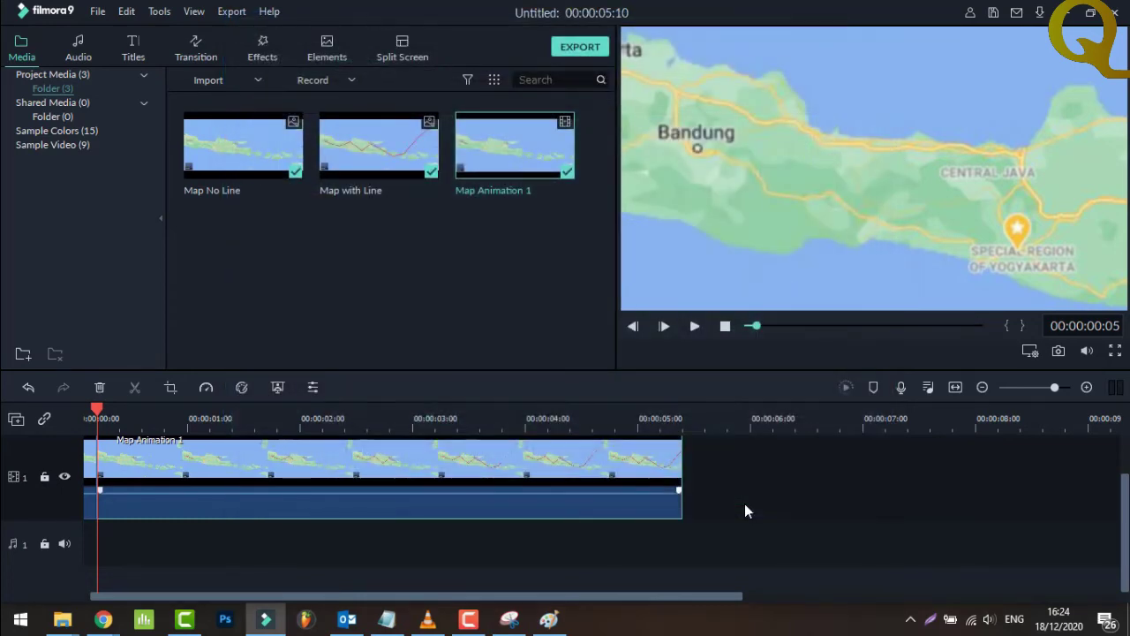
Play the timeline from the start to check the pan from Bandung towards Makassar, and stop playback.
left_click(725, 328)
left_click(694, 327)
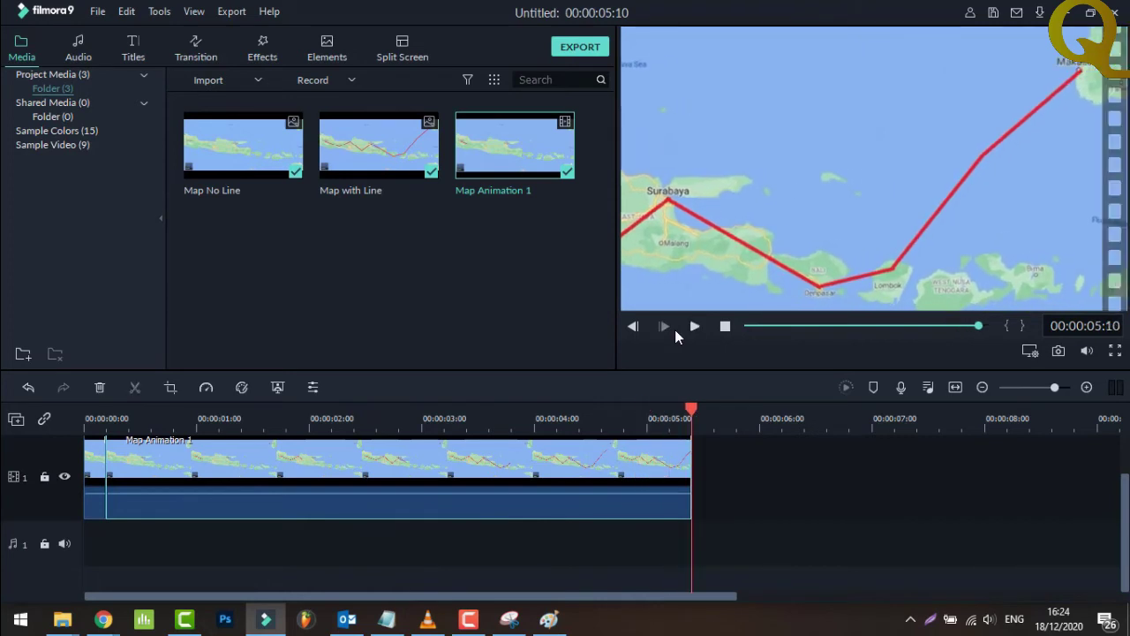
left_click(723, 326)
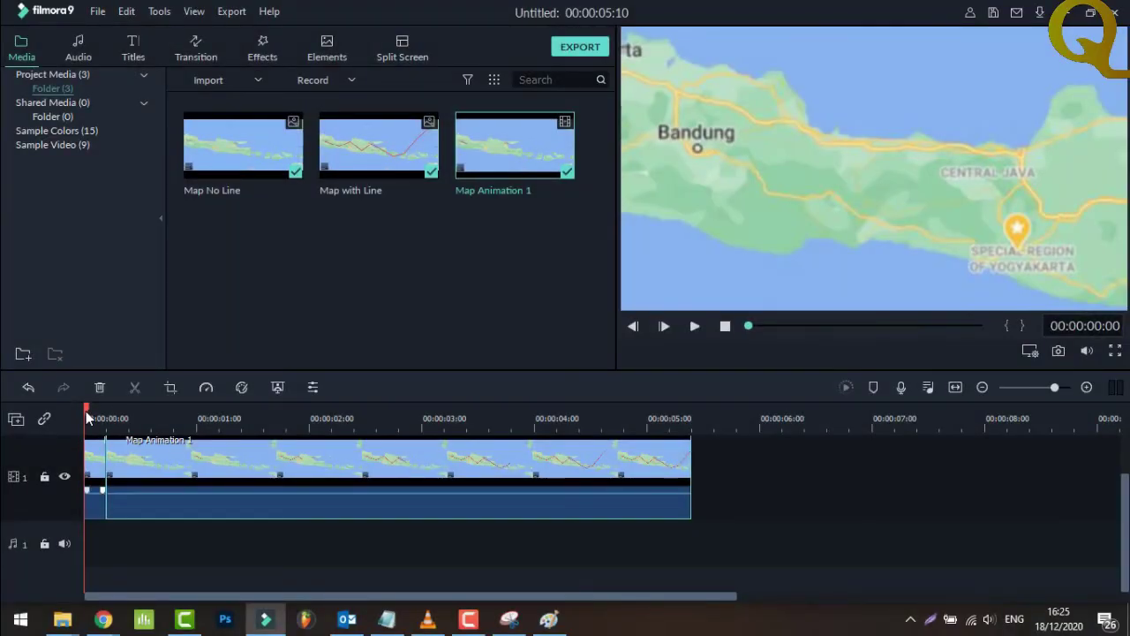
Split the clip at 00:00:05:04 and pan and zoom the last piece from the swapped Surabaya–Makassar start frame to a 462 x 260 frame around Makassar.
left_click_drag(88, 417, 668, 394)
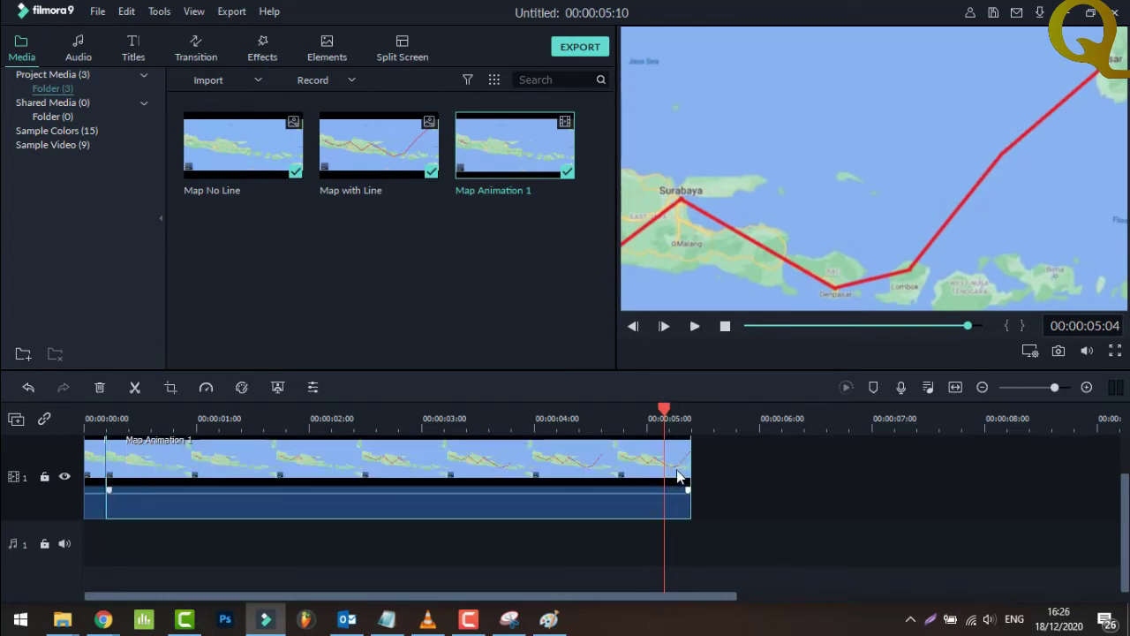
left_click(135, 388)
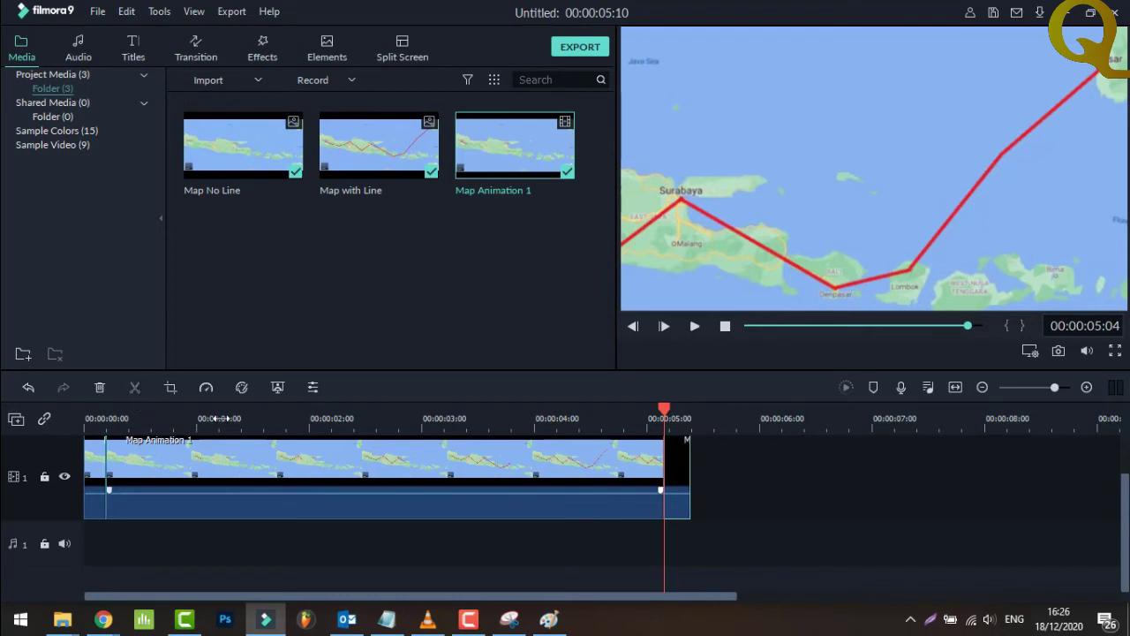
right_click(680, 473)
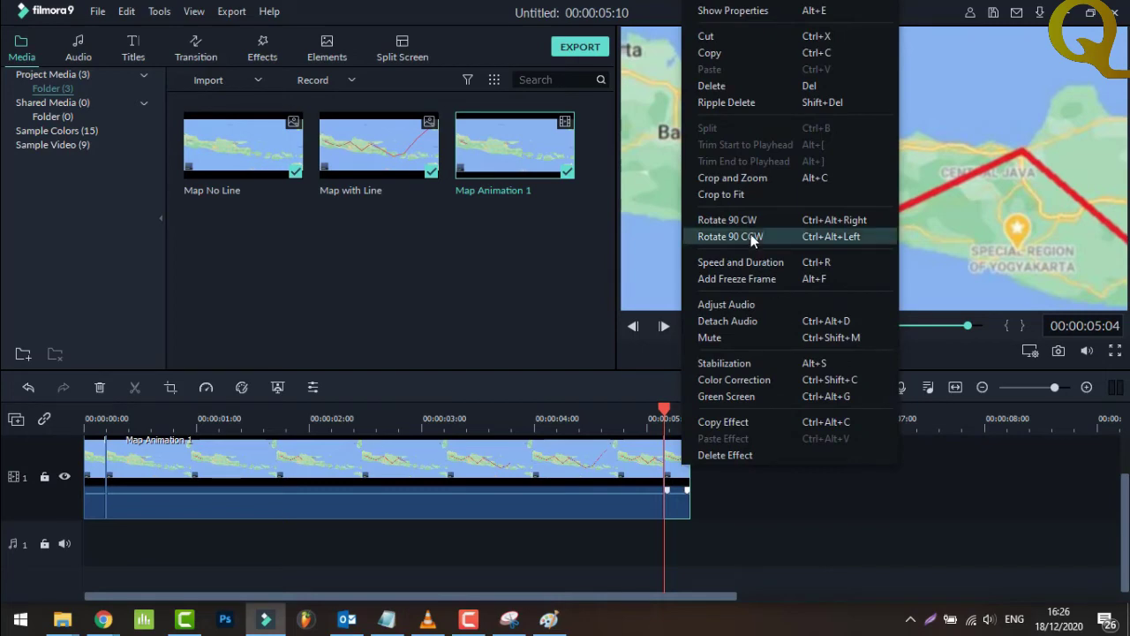
left_click(745, 178)
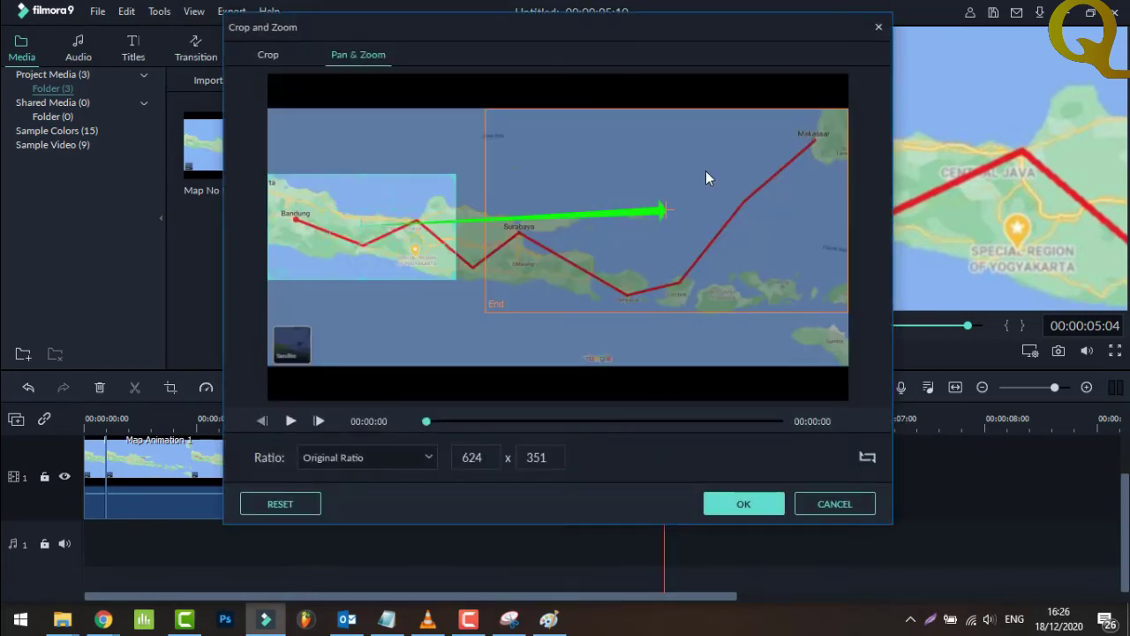
left_click(739, 138)
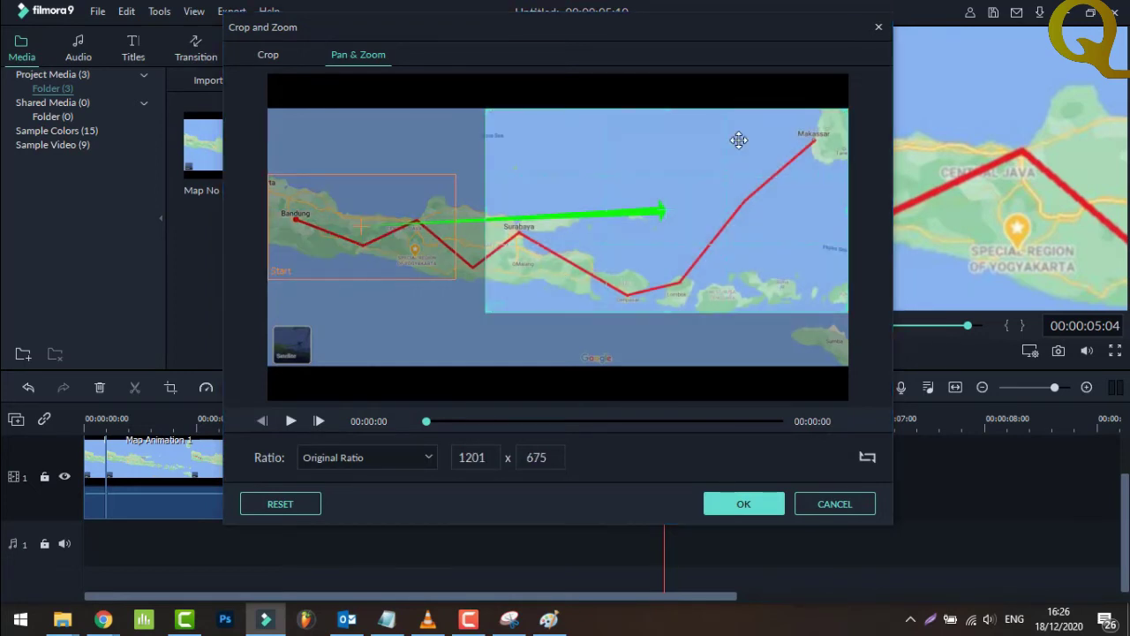
left_click(866, 459)
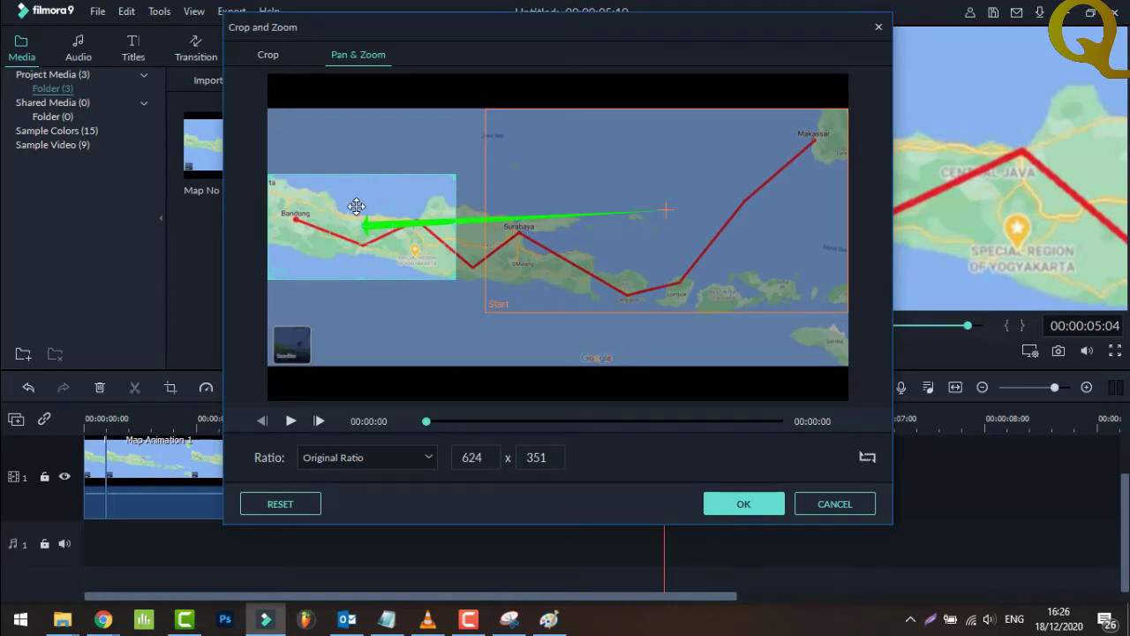
left_click_drag(371, 202, 748, 141)
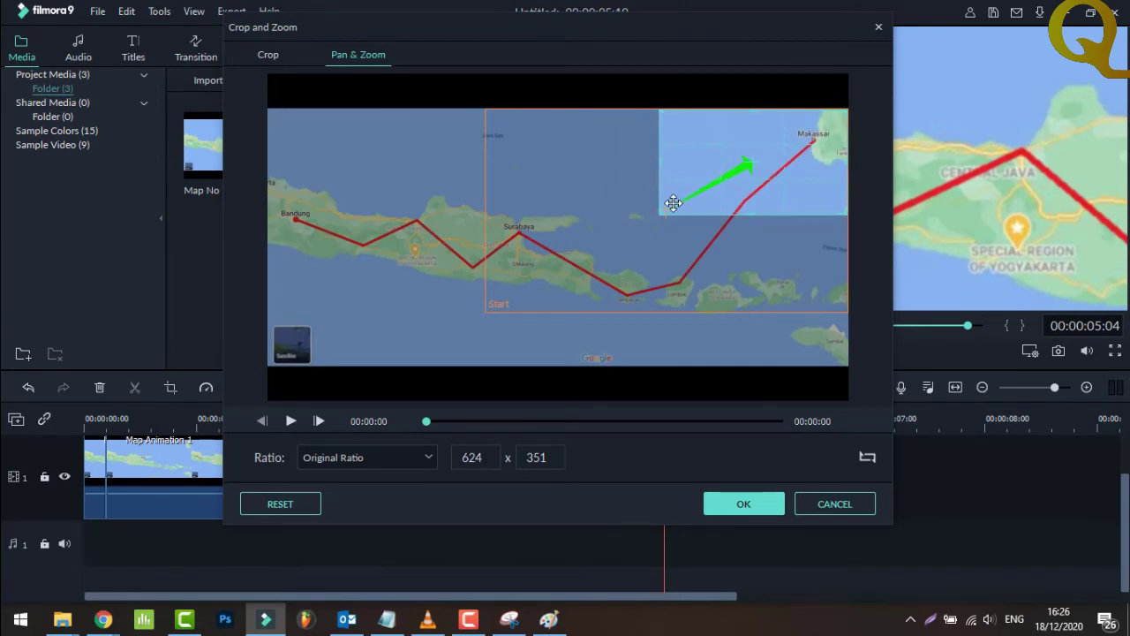
left_click_drag(660, 213, 709, 189)
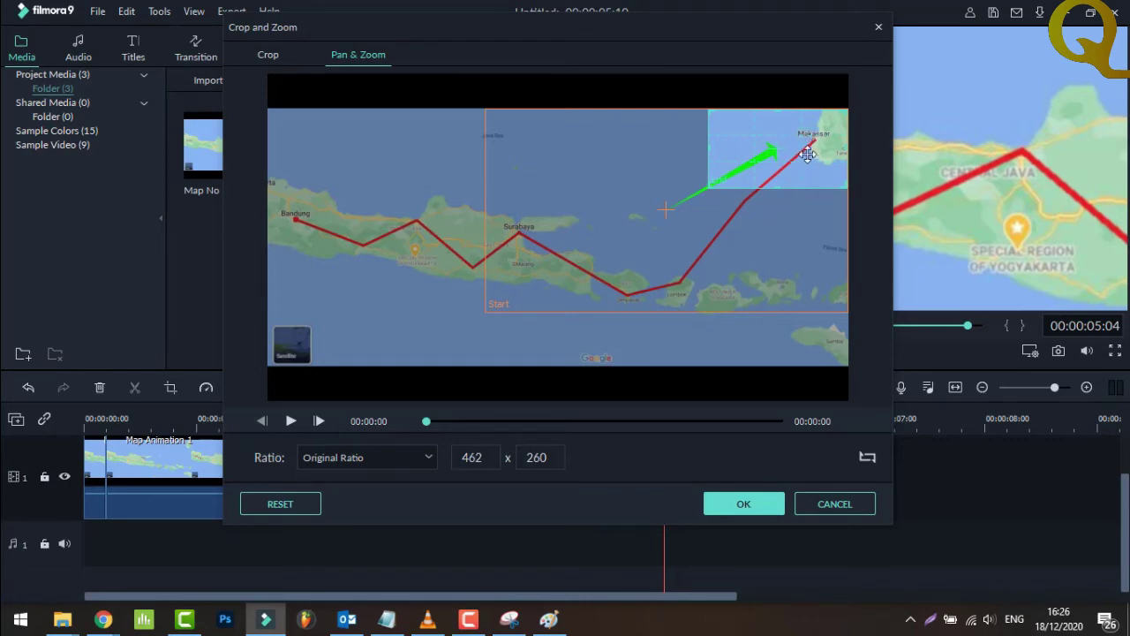
left_click(744, 504)
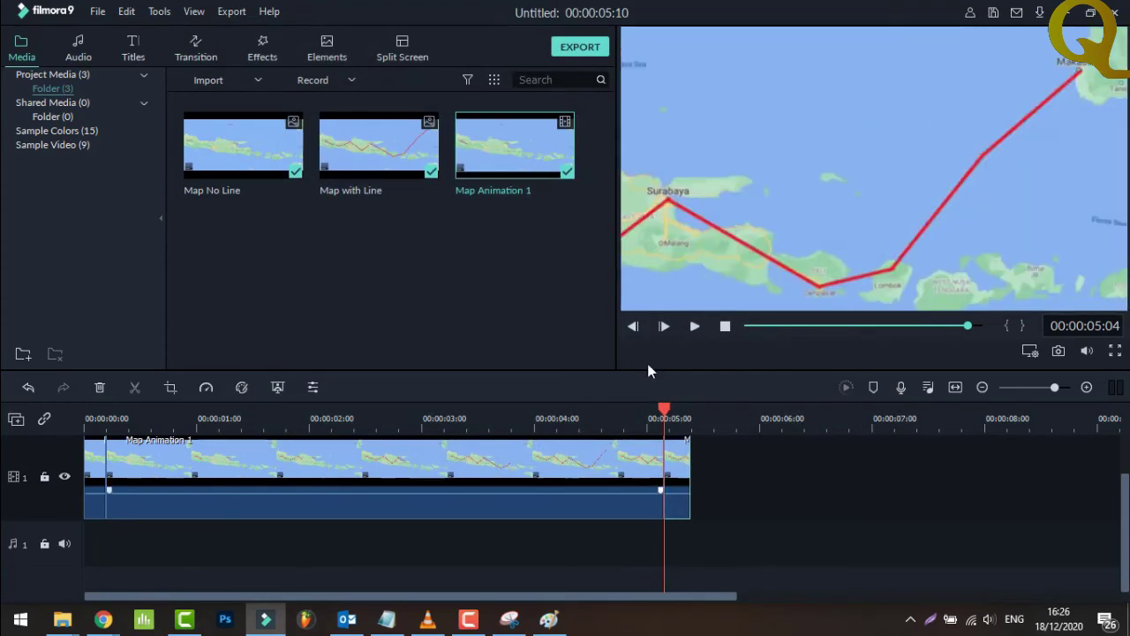
Play the timeline from the start to check the closing zoom on Makassar.
left_click(724, 327)
left_click(694, 326)
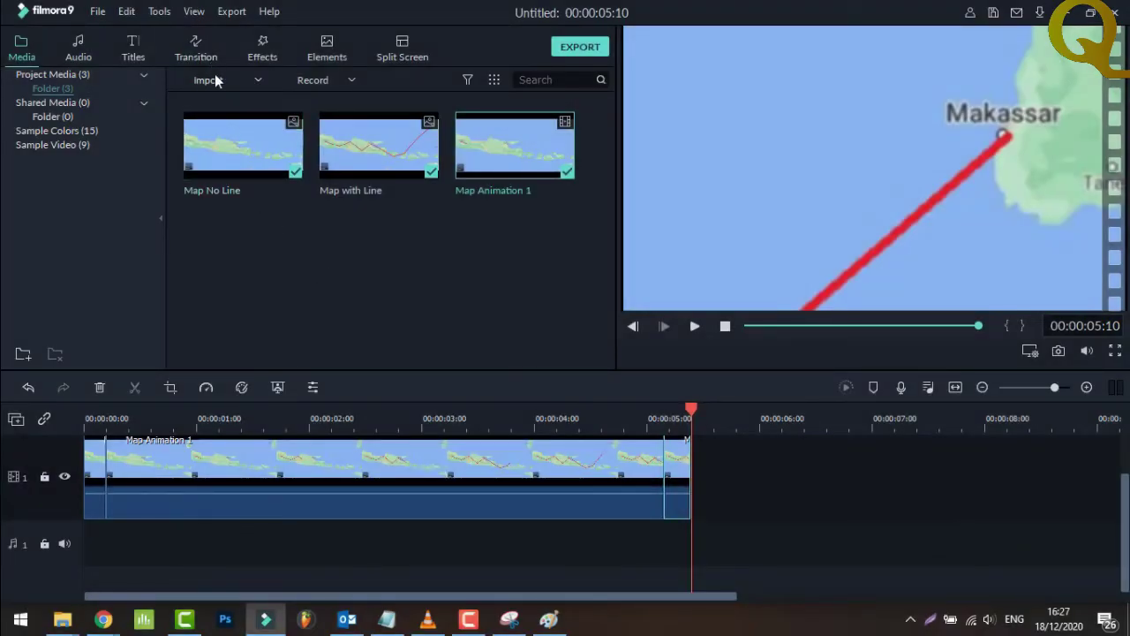
Import the airplane picture "gambar background" into the project media.
left_click(214, 80)
left_click(223, 103)
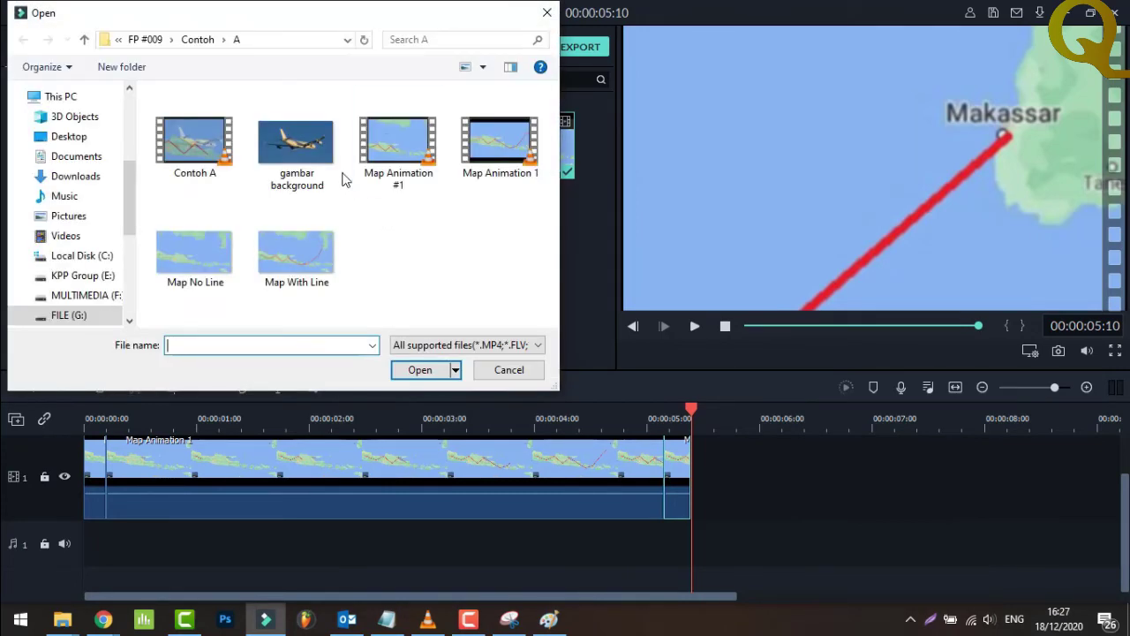
left_click(318, 175)
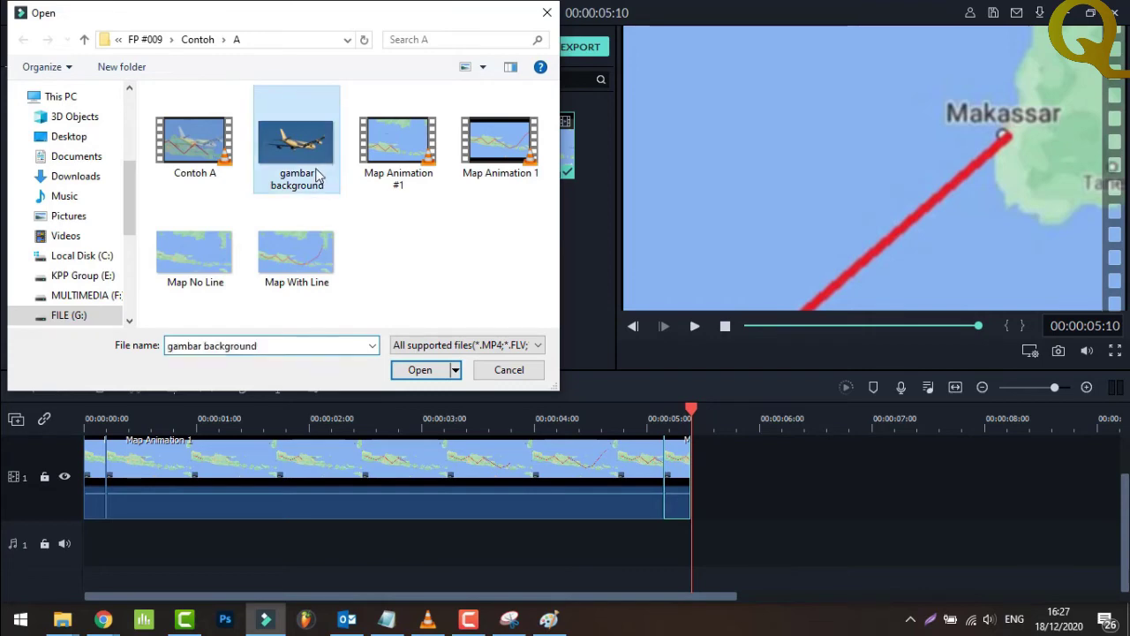
left_click(420, 370)
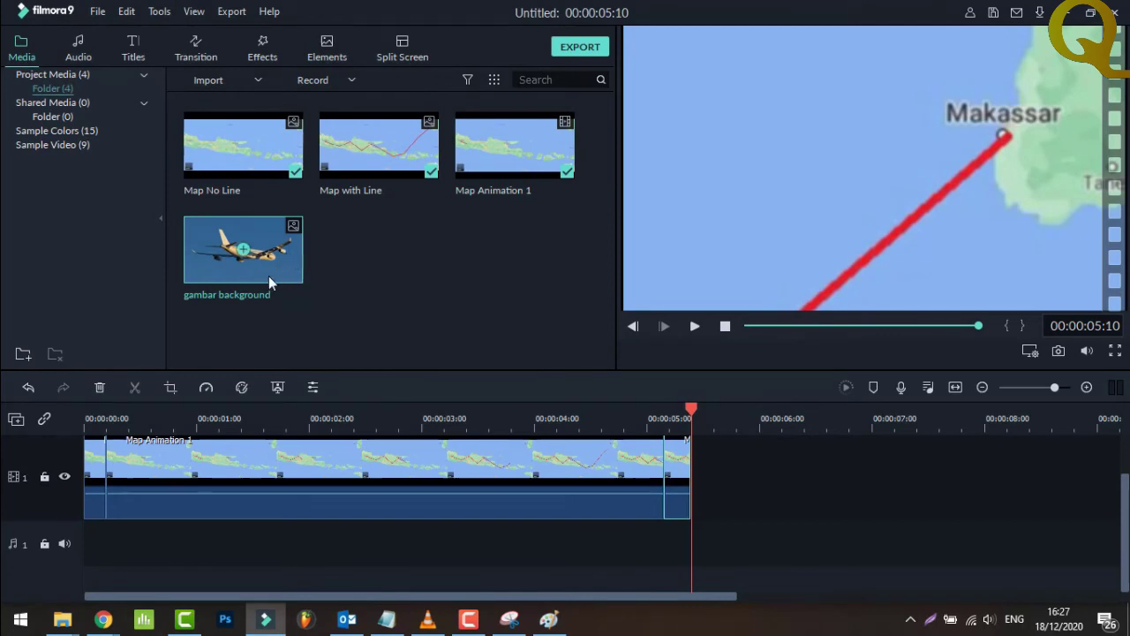
Add a second video track and place the airplane image on it from the first map split to slightly past the last split.
left_click(15, 418)
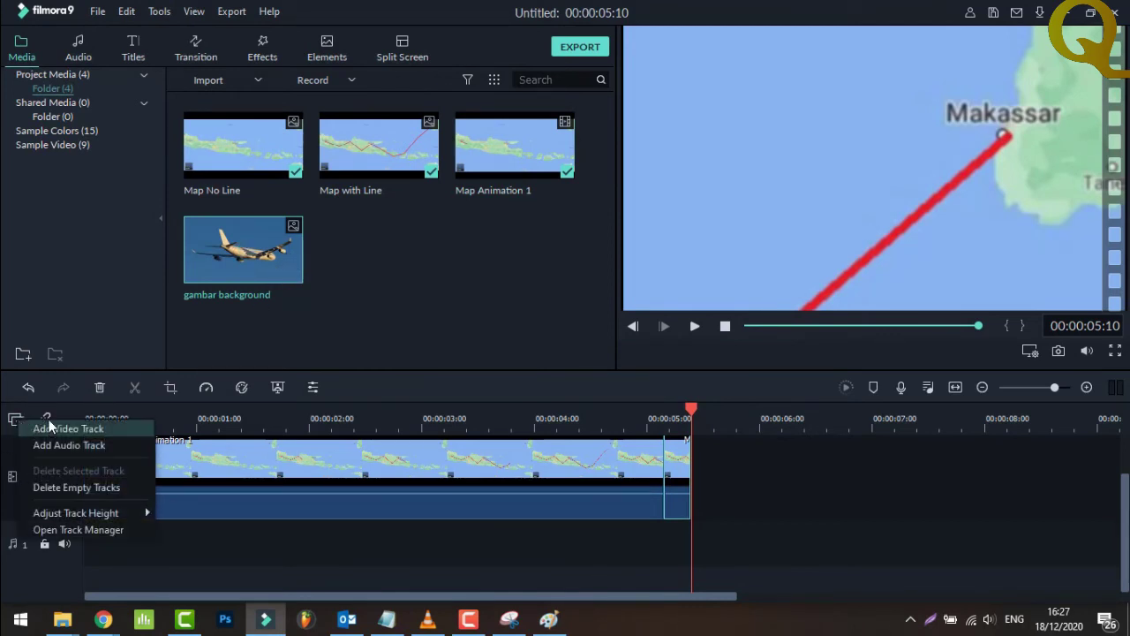
left_click(47, 426)
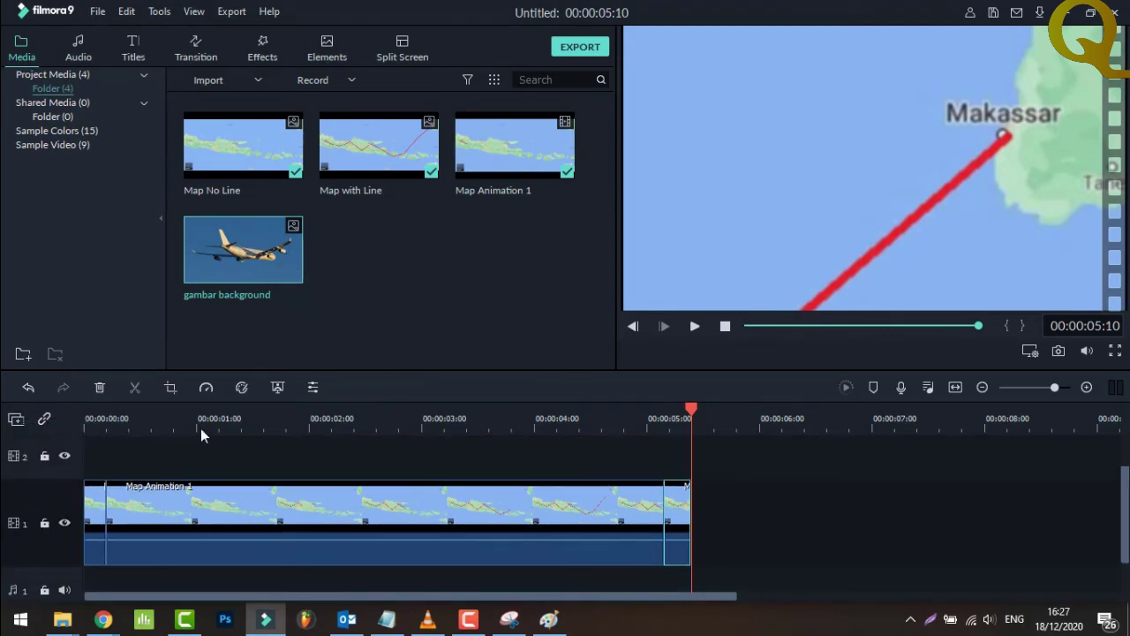
left_click_drag(281, 261, 105, 489)
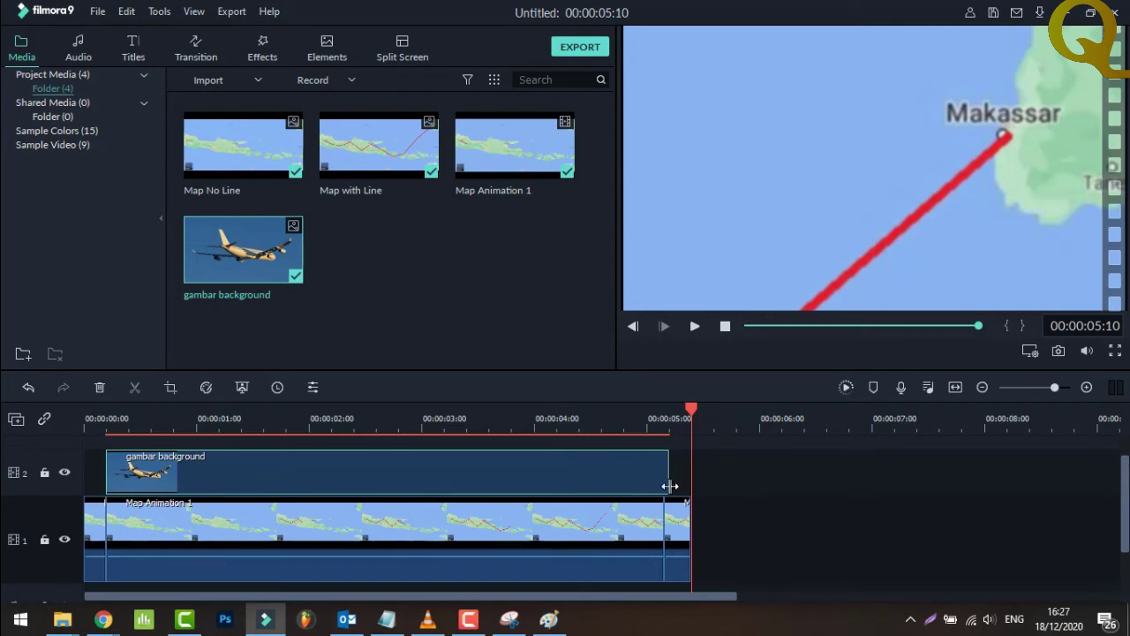
left_click_drag(668, 478, 677, 475)
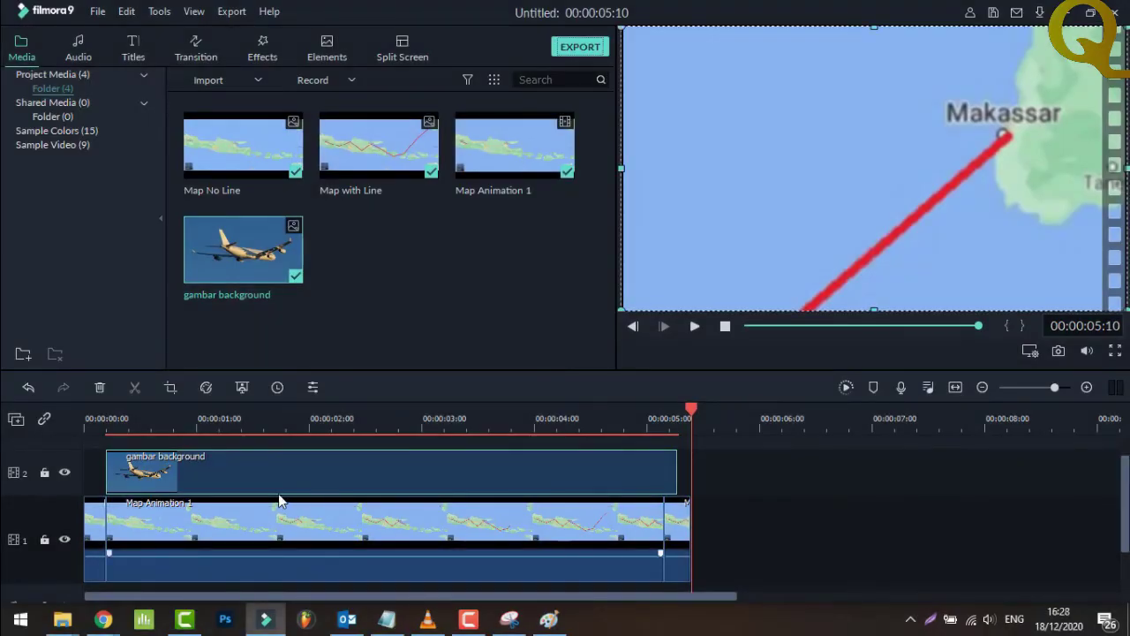
Hide the map track, open the airplane clip's image settings to view it alone, and show the map track again.
left_click(34, 484)
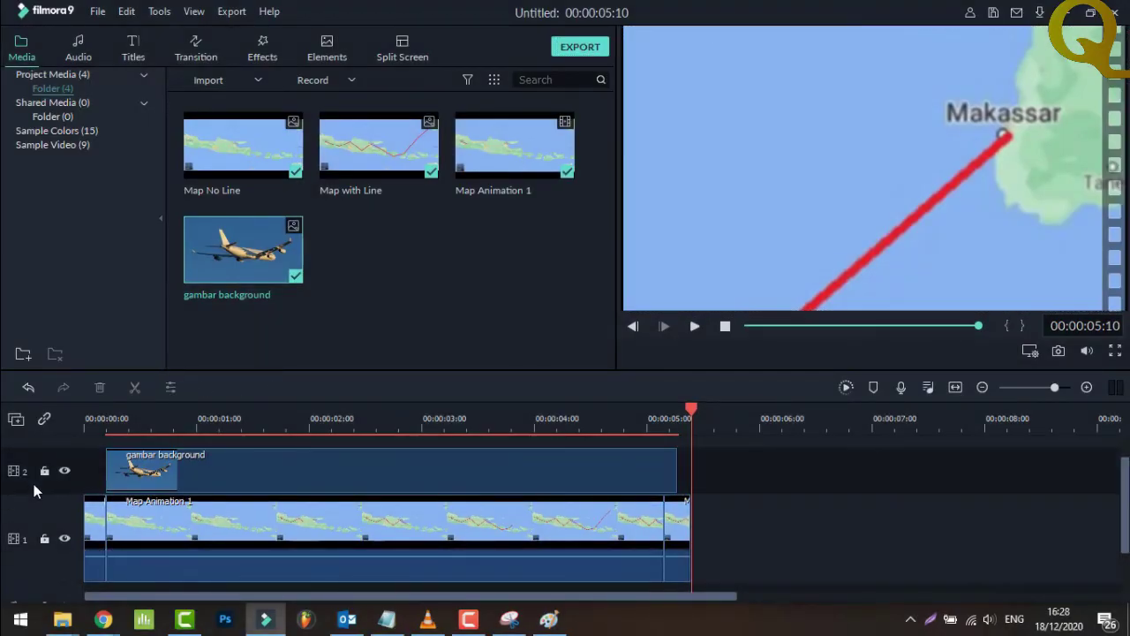
left_click(295, 466)
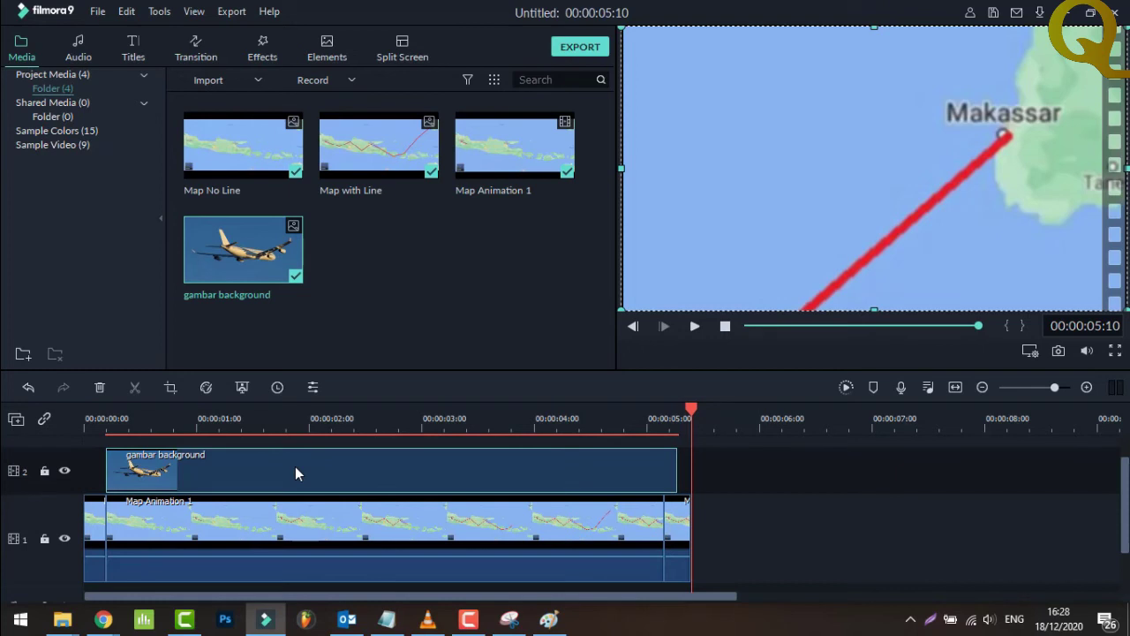
left_click(65, 538)
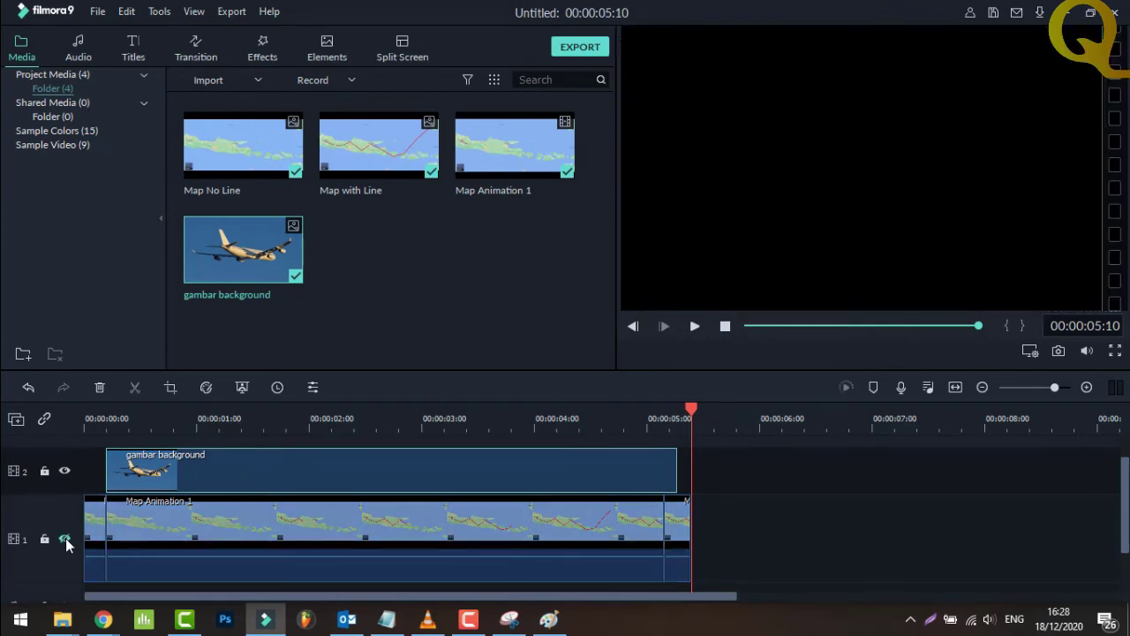
double_click(213, 469)
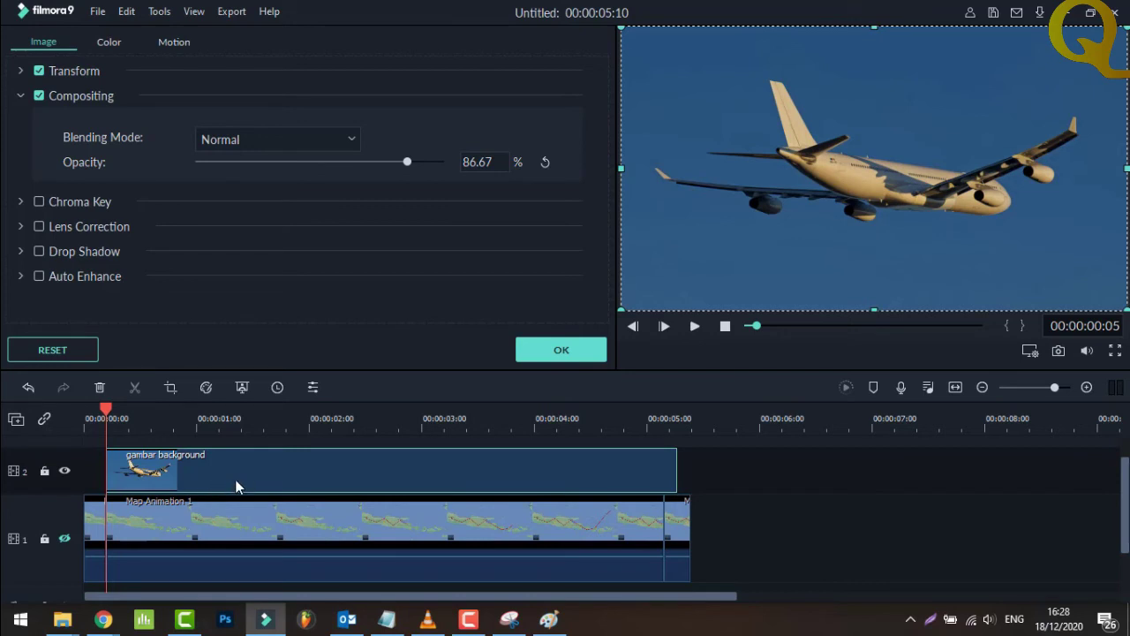
left_click(65, 538)
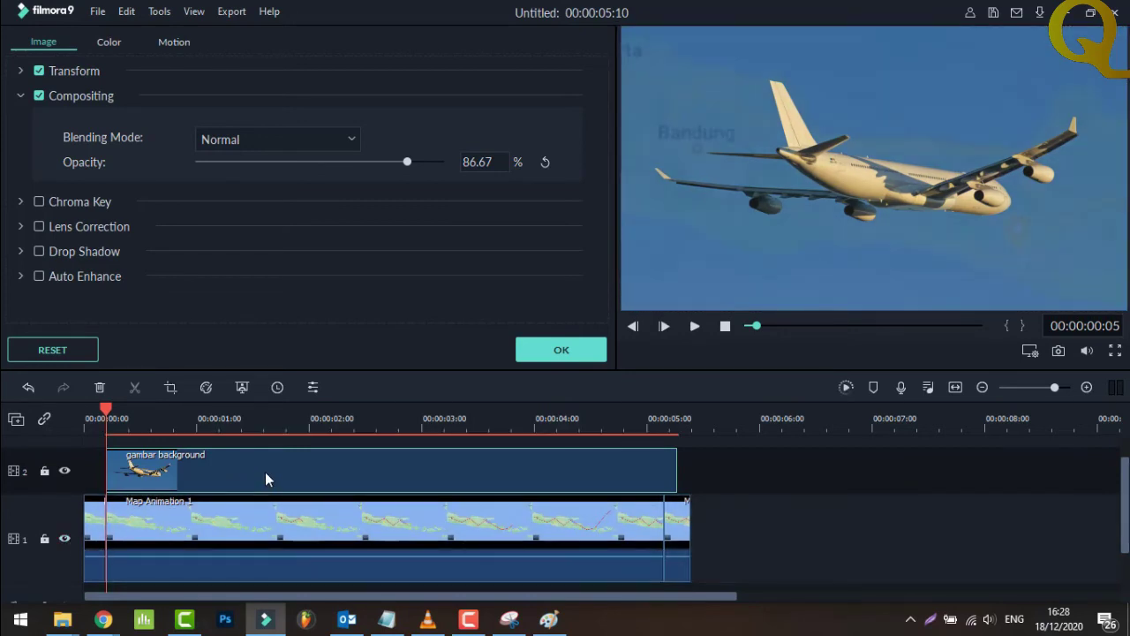
Lower the airplane image's opacity to 35.52% with the Normal blending mode kept.
right_click(351, 463)
left_click(426, 46)
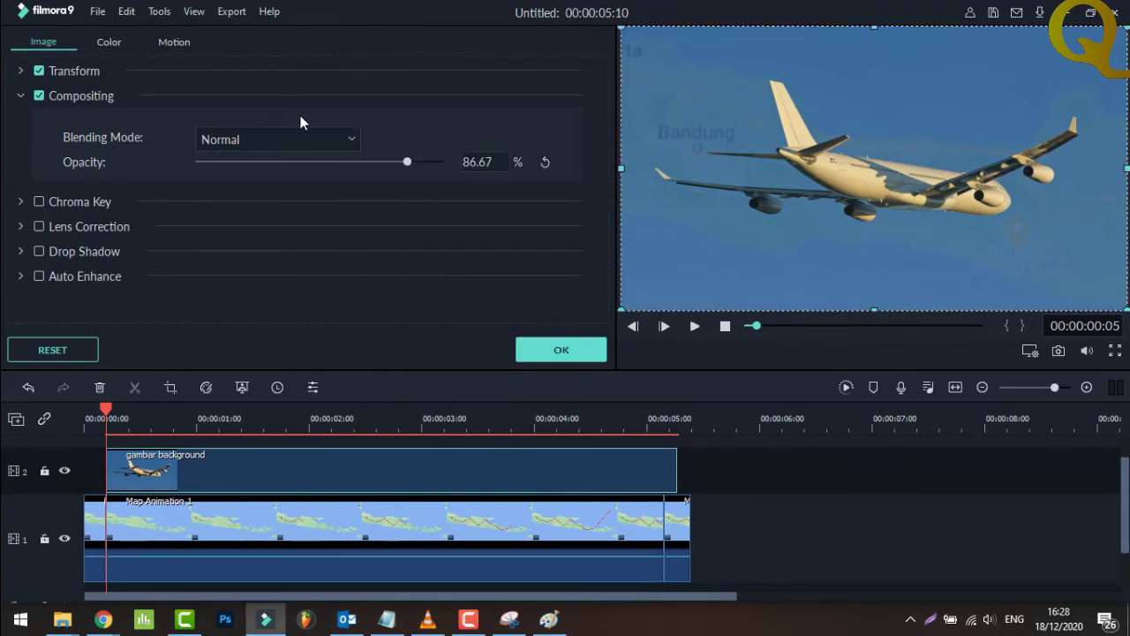
left_click_drag(407, 162, 283, 165)
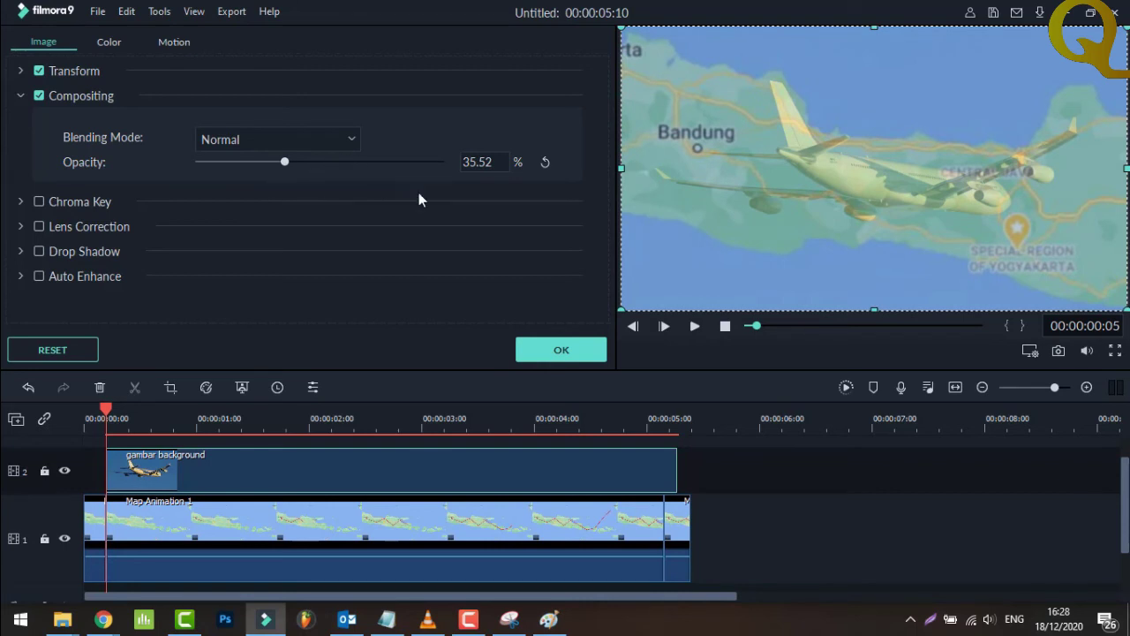
left_click(566, 351)
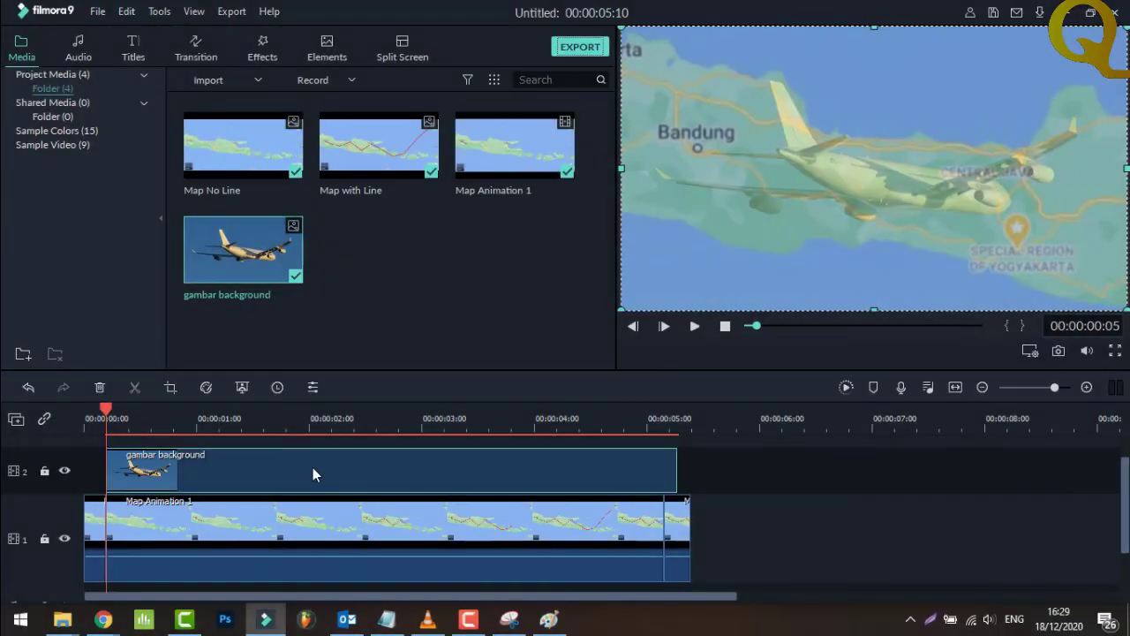
Add a Dissolve transition to the start and end of the airplane clip, shortening the opening one to just under half a second.
left_click(196, 49)
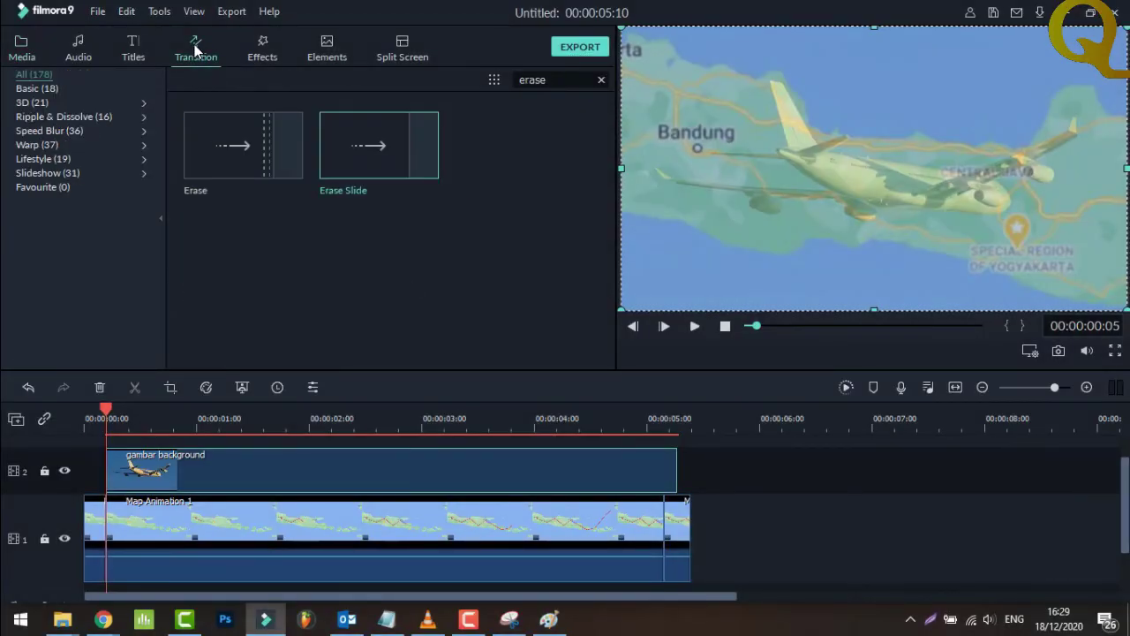
left_click_drag(551, 81, 488, 83)
type("diss")
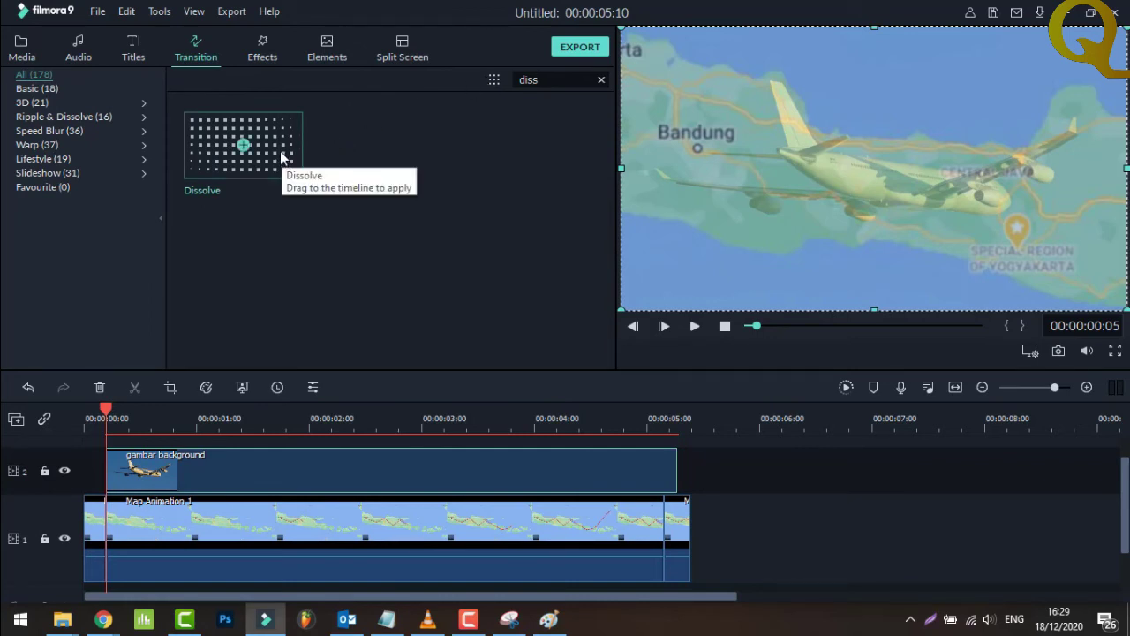
left_click_drag(281, 157, 115, 488)
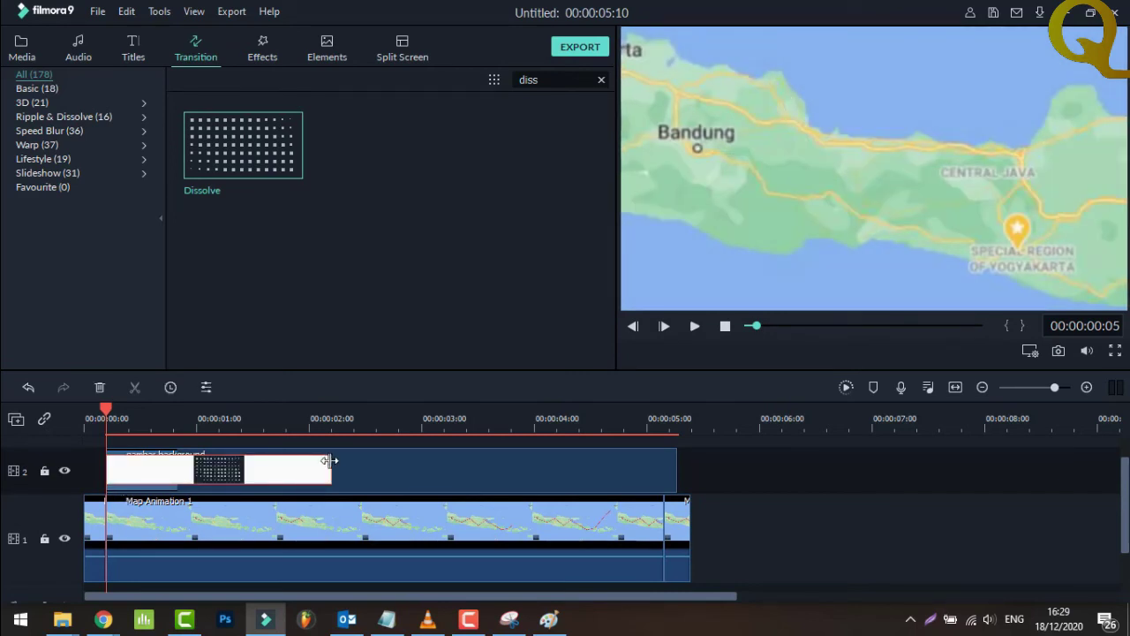
left_click_drag(329, 462, 152, 468)
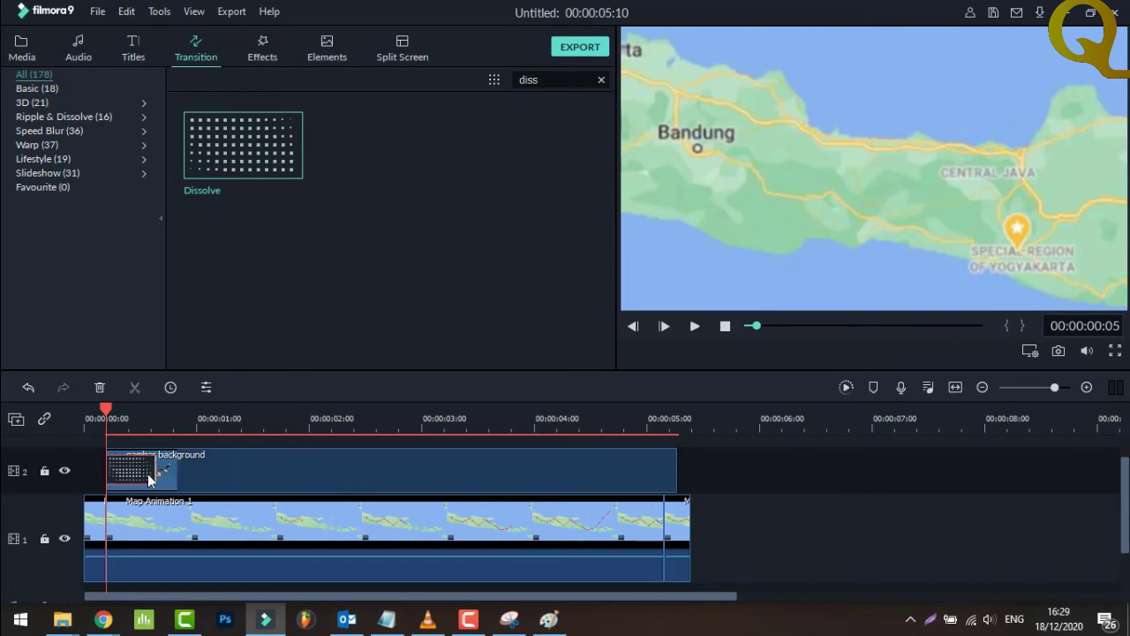
left_click_drag(273, 158, 648, 469)
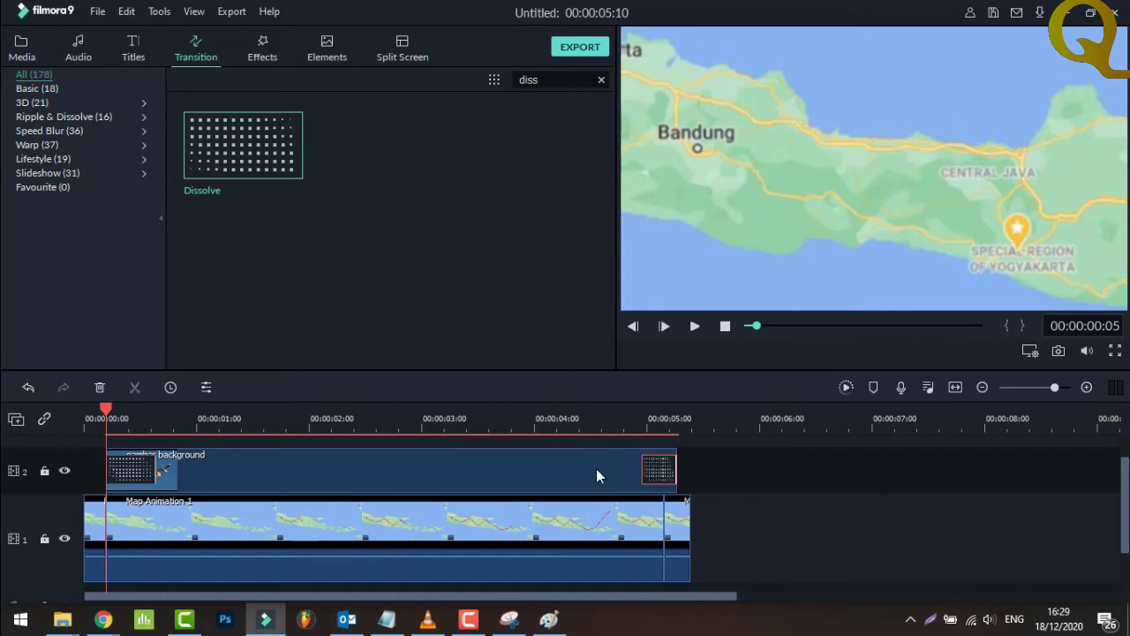
Render the timeline preview and play it from the start to check the airplane overlay on the map.
left_click(846, 387)
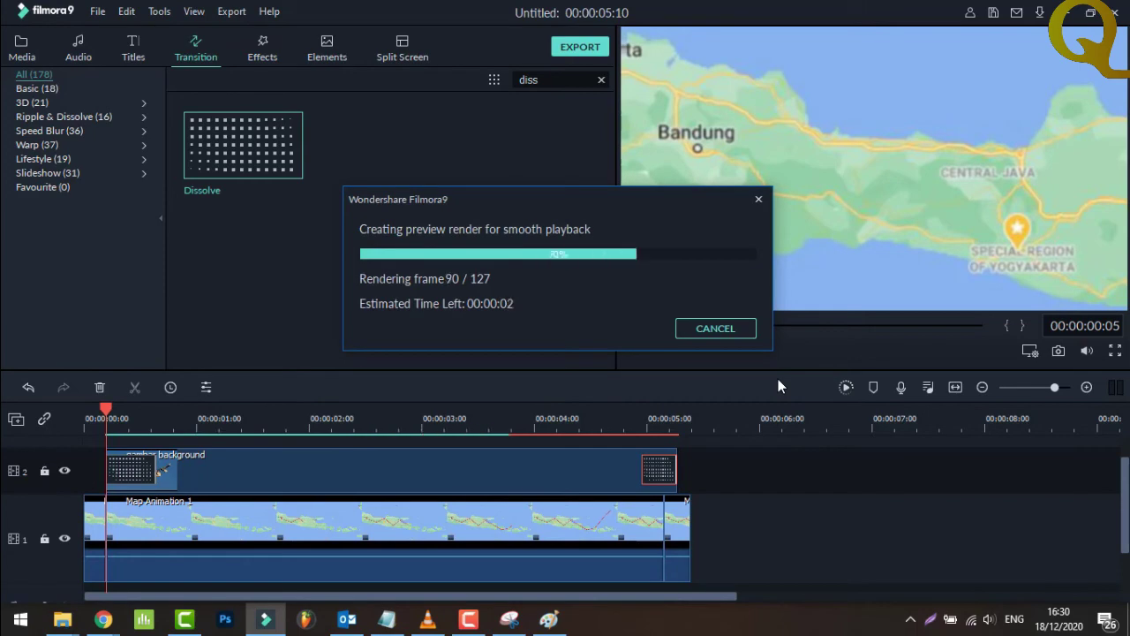
left_click(725, 327)
left_click(695, 326)
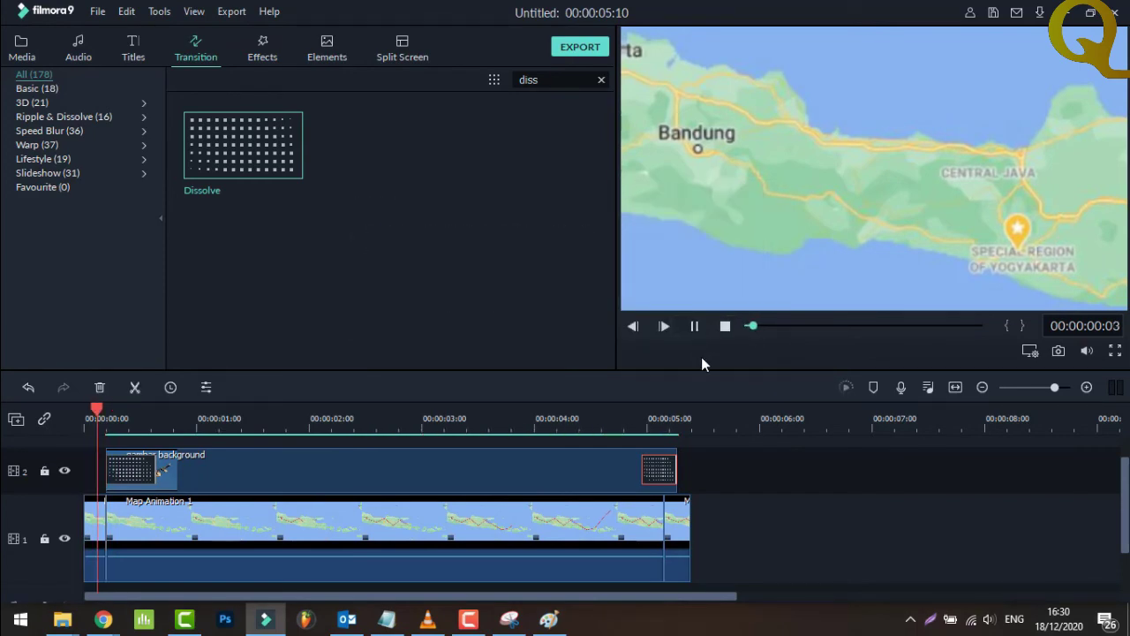